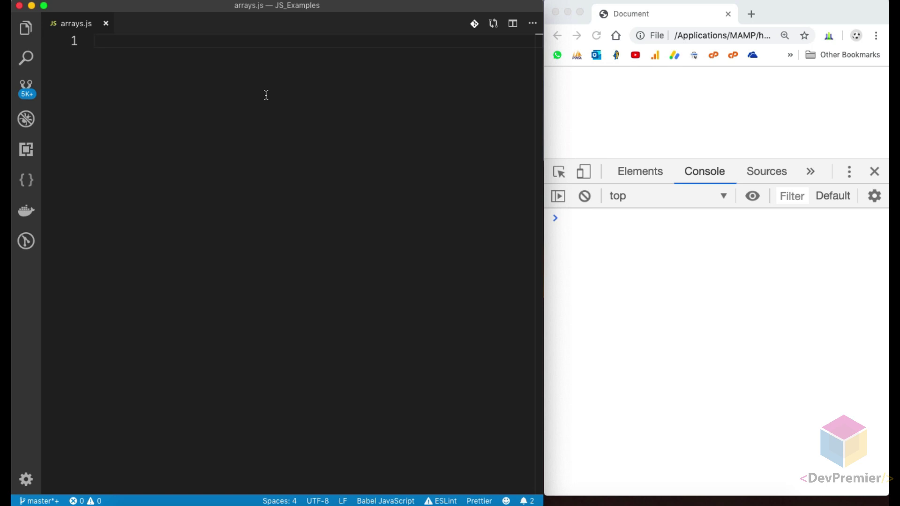
{"action": "type", "text": "new Array"}
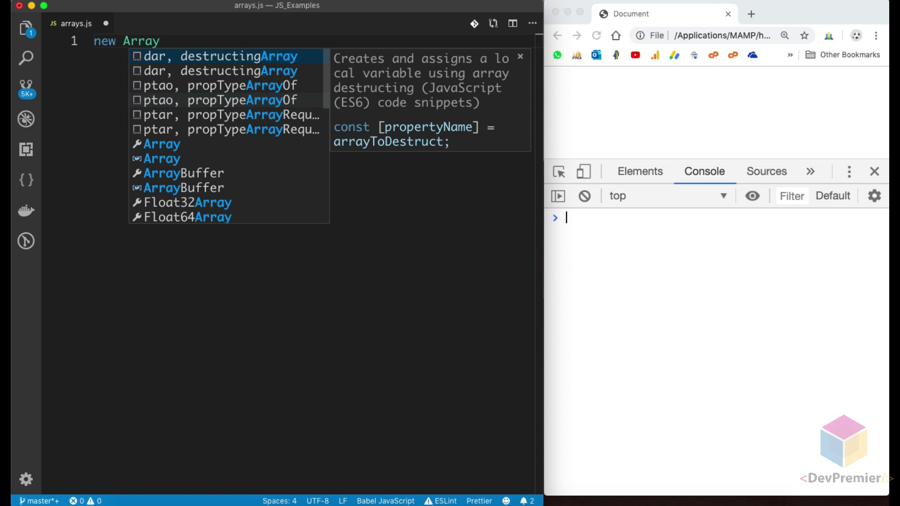
{"action": "type", "text": "()"}
Replace the draft code with var array1 = new Array('val1','val2') and a console.log call
{"action": "key", "text": "Return"}
{"action": "type", "text": "["}
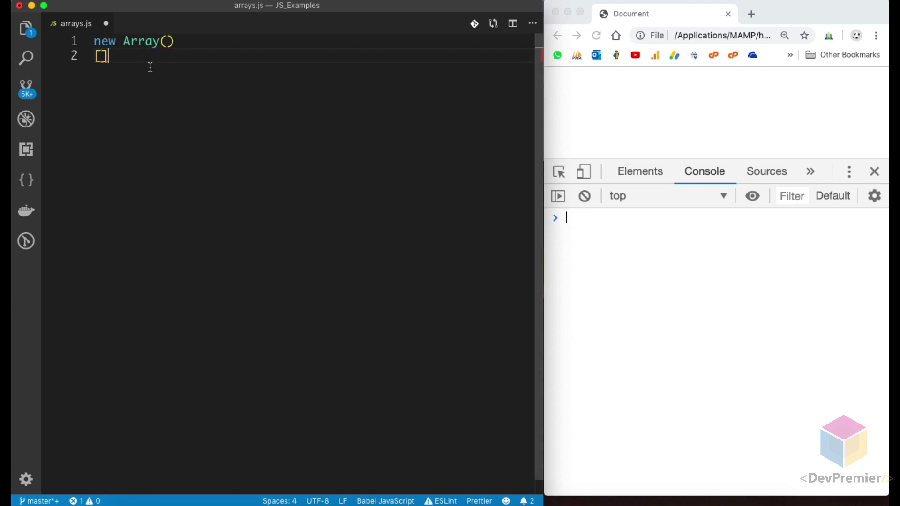
{"action": "left_click_drag", "start_coordinate": [130, 63], "coordinate": [90, 38]}
{"action": "key", "text": "BackSpace"}
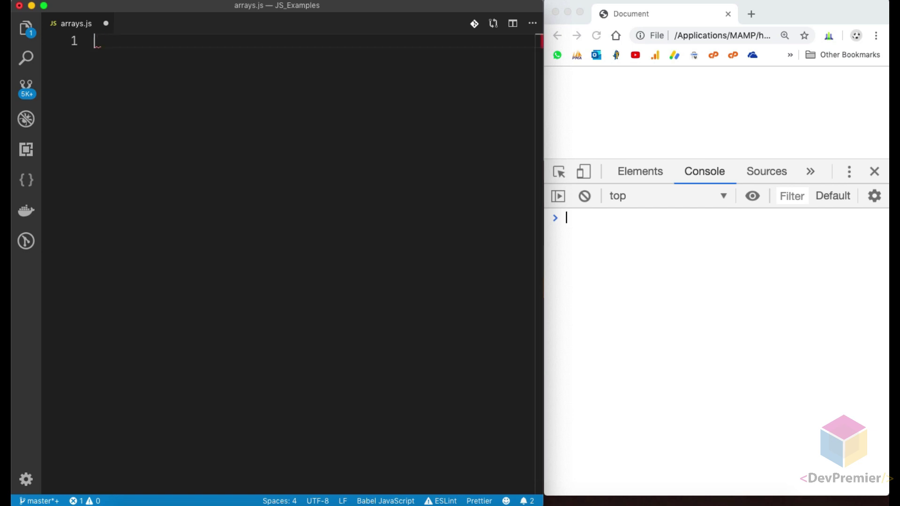
{"action": "type", "text": "var "}
{"action": "type", "text": "array1"}
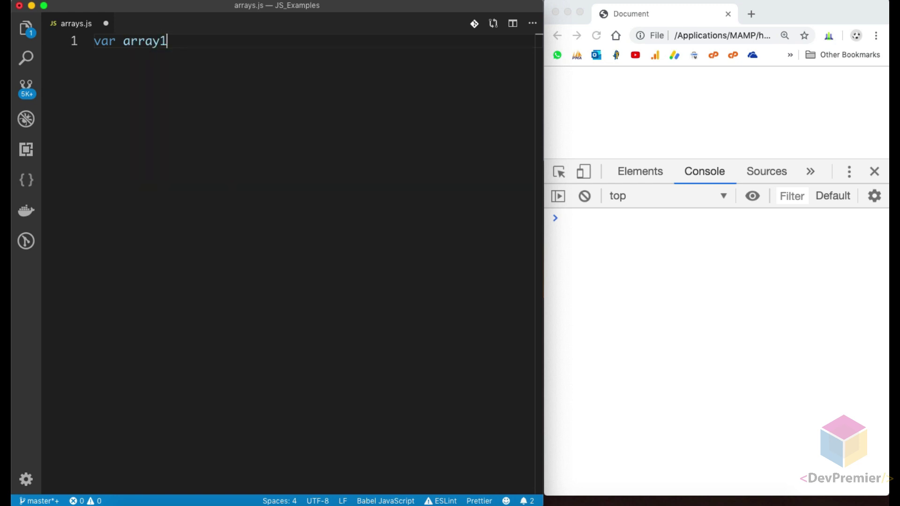
{"action": "type", "text": " = new Ayy"}
{"action": "key", "text": "BackSpace"}
{"action": "key", "text": "BackSpace"}
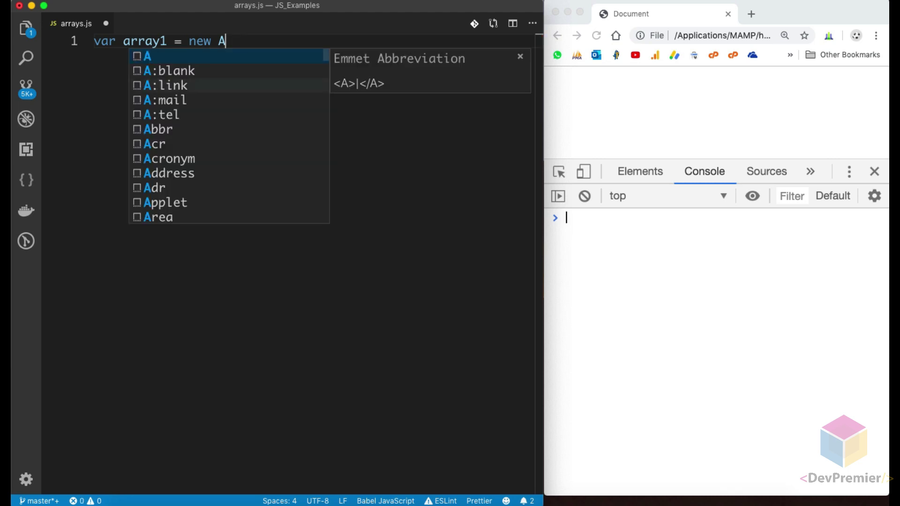
{"action": "type", "text": "rray("}
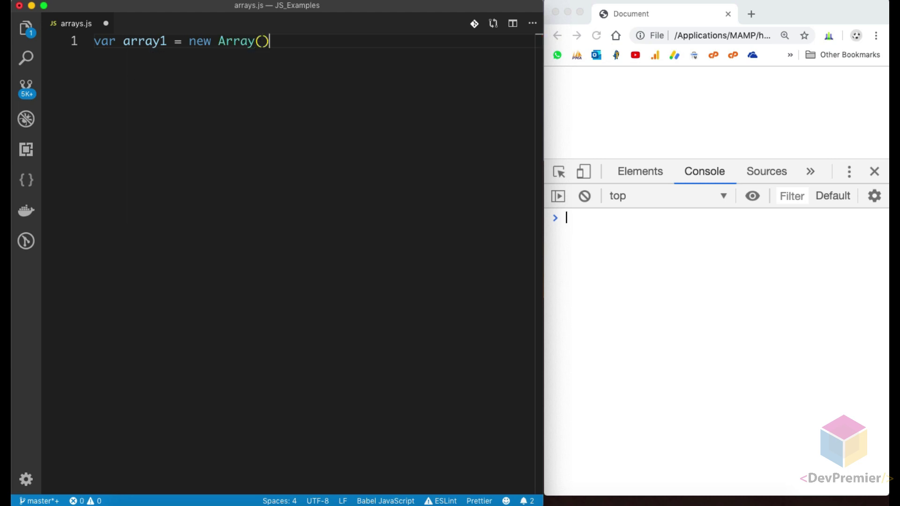
{"action": "type", "text": "'"}
{"action": "type", "text": "val1', 'val2');"}
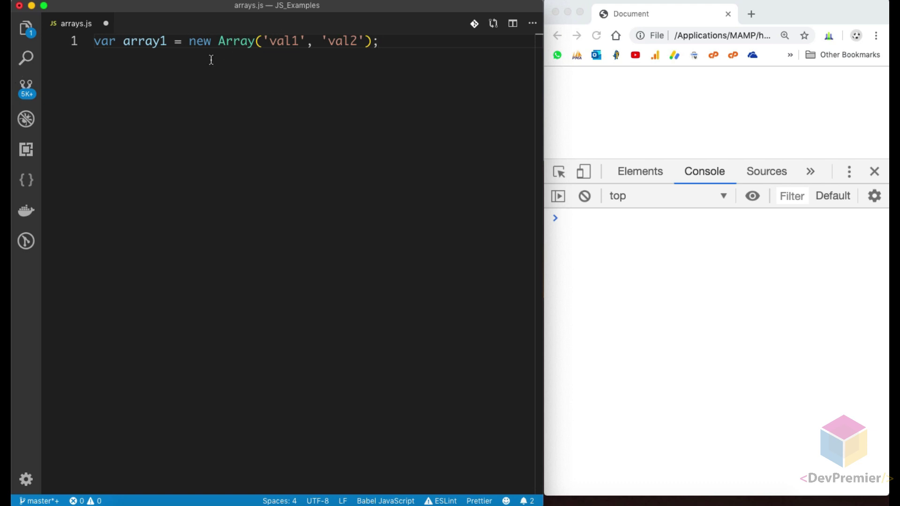
{"action": "key", "text": "Return"}
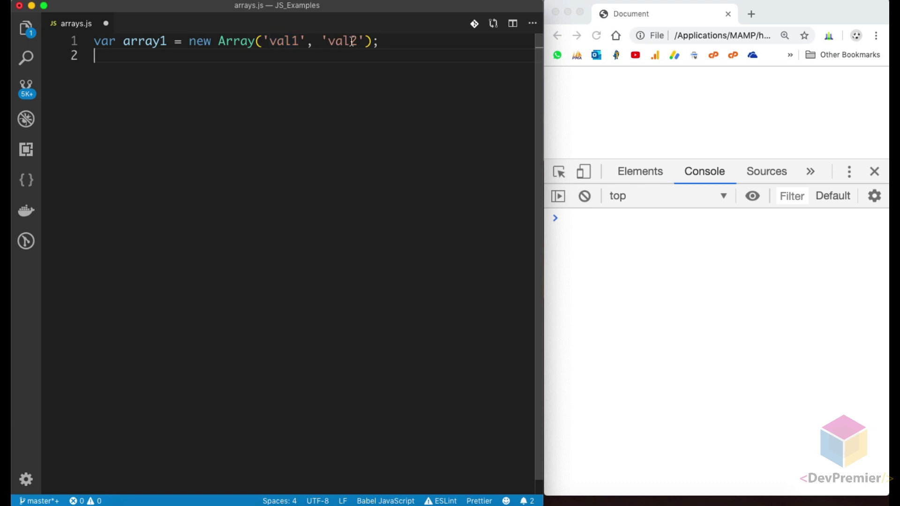
{"action": "type", "text": "lo"}
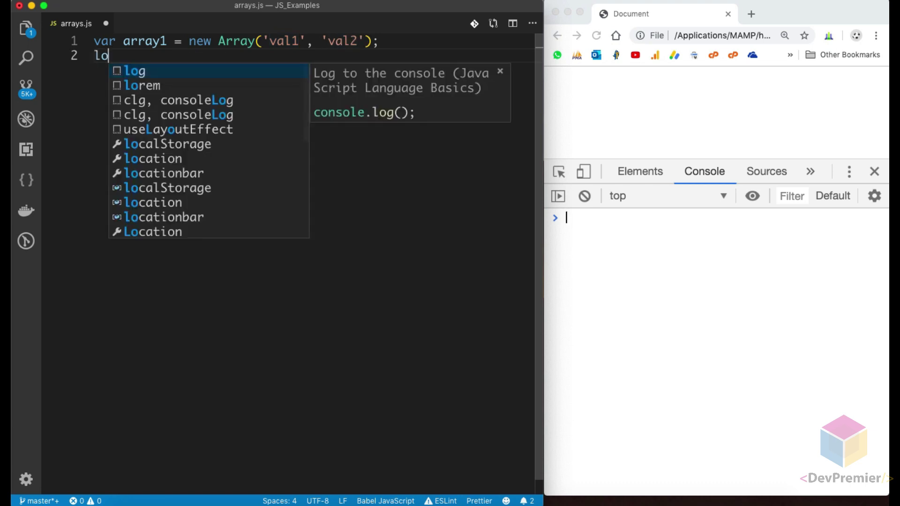
{"action": "type", "text": "g"}
{"action": "key", "text": "Return"}
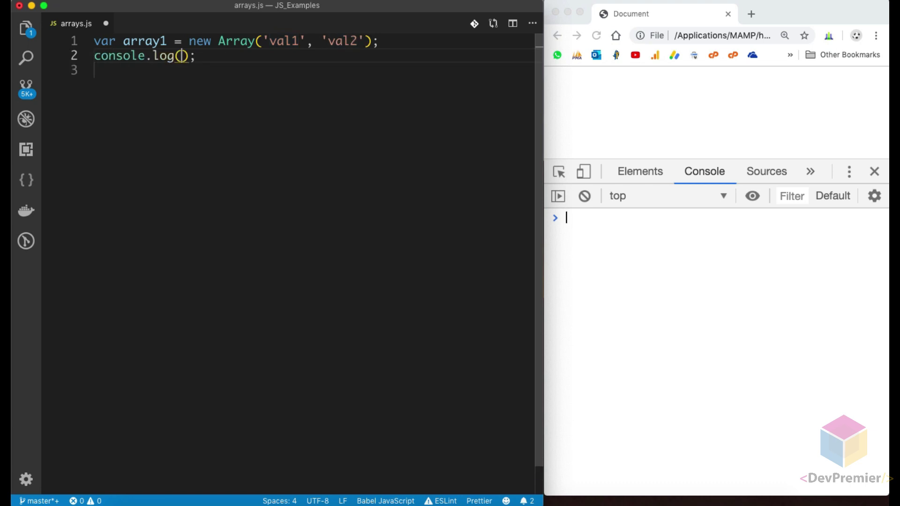
{"action": "type", "text": "typeof("}
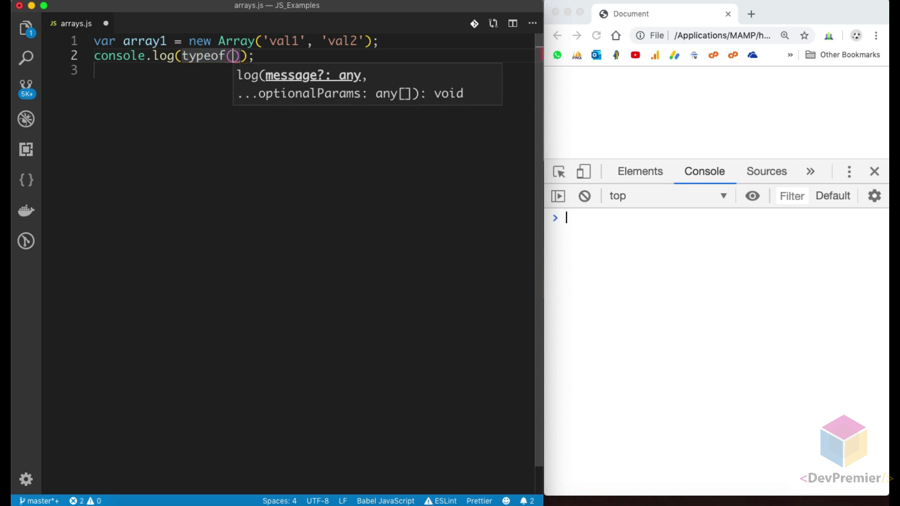
{"action": "type", "text": "array1"}
Save, run in Chrome, log array1 instead of its typeof, and expand the array
{"action": "key", "text": "super+s"}
{"action": "left_click", "coordinate": [651, 258]}
{"action": "key", "text": "super+r"}
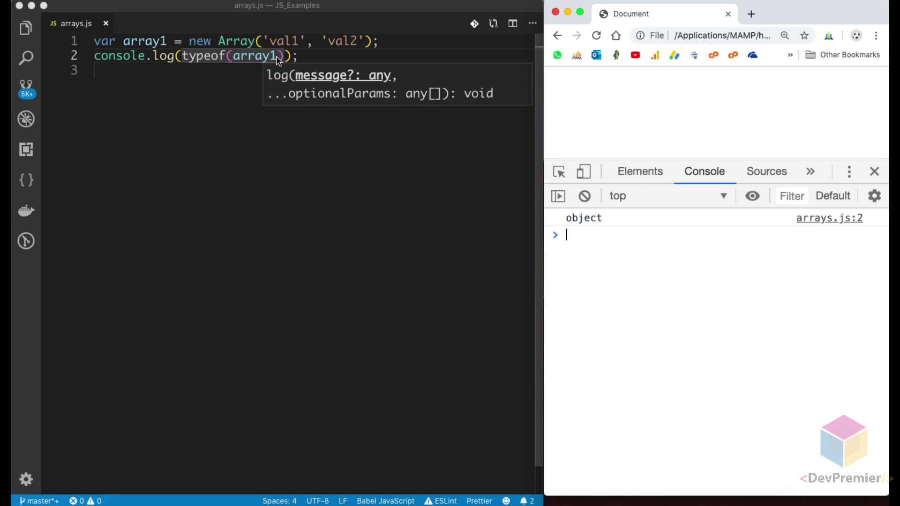
{"action": "key", "text": "BackSpace"}
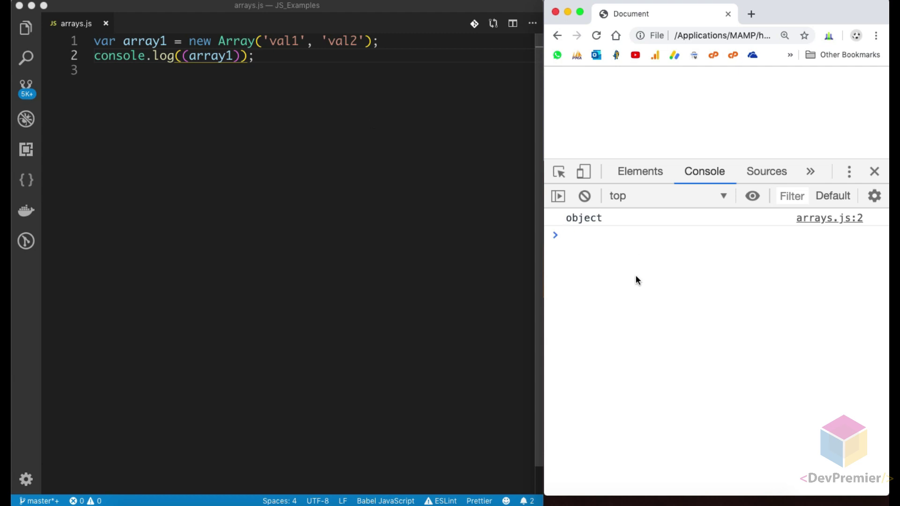
{"action": "key", "text": "super+r"}
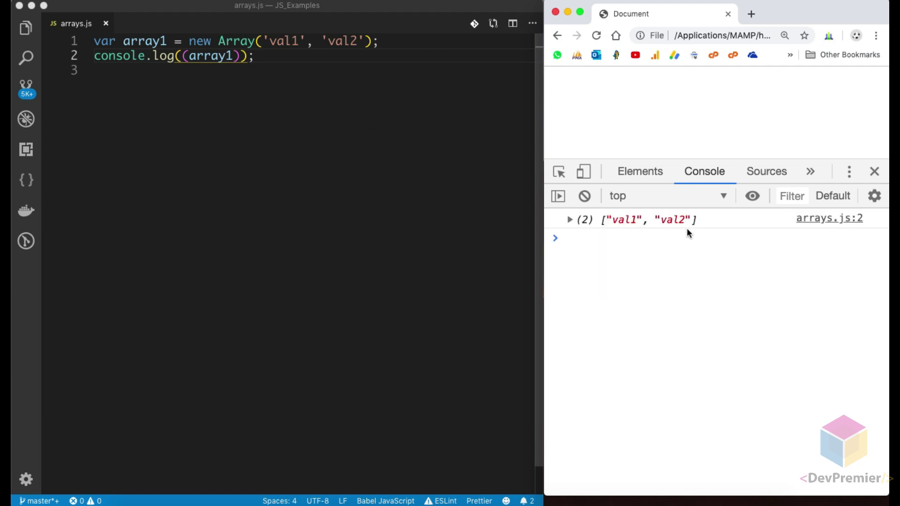
{"action": "left_click", "coordinate": [570, 220]}
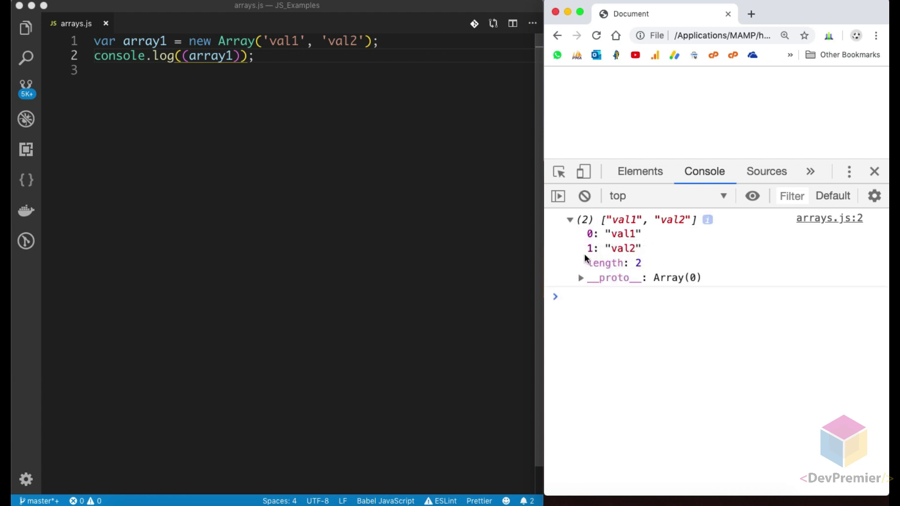
{"action": "left_click", "coordinate": [239, 62]}
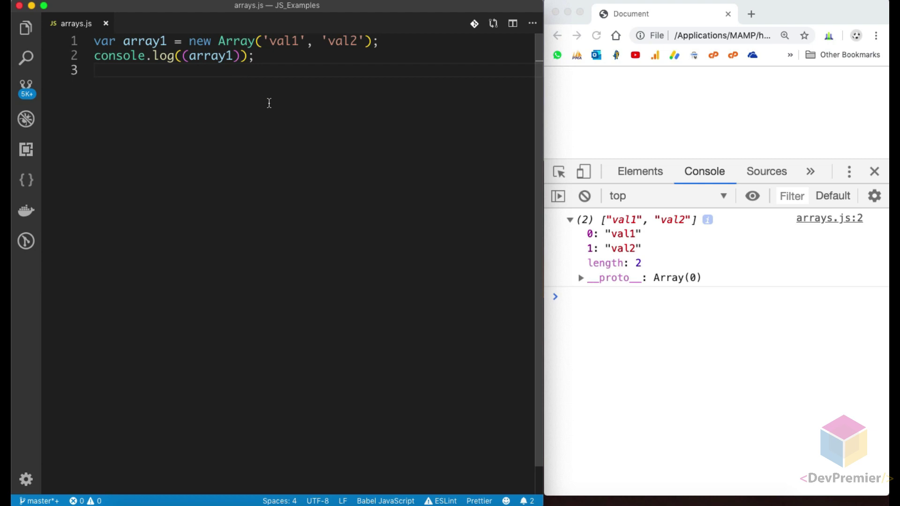
{"action": "type", "text": "var "}
{"action": "type", "text": "array2"}
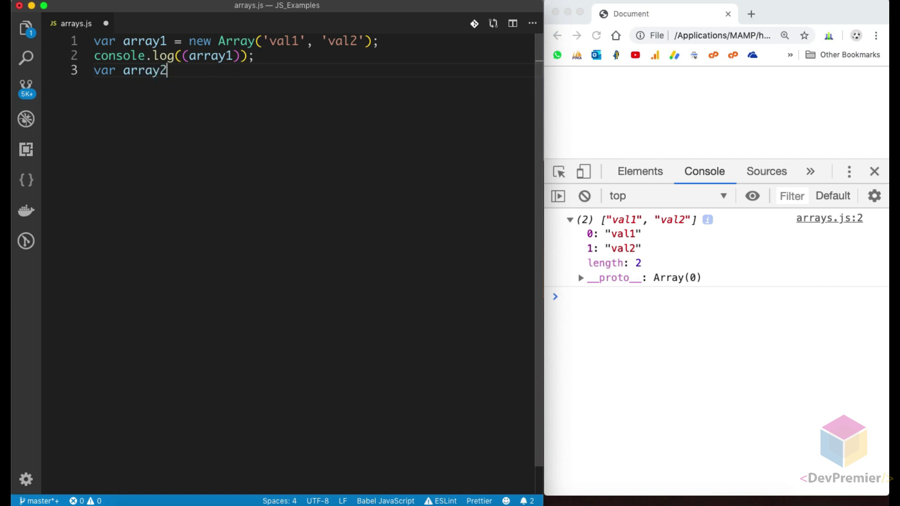
{"action": "type", "text": " = []"}
Write var array2 = ['val3','val4'] followed by console.log(array2)
{"action": "key", "text": "Left"}
{"action": "type", "text": "'val3', val'"}
{"action": "key", "text": "BackSpace"}
{"action": "key", "text": "BackSpace"}
{"action": "key", "text": "BackSpace"}
{"action": "key", "text": "BackSpace"}
{"action": "type", "text": "'val4"}
{"action": "key", "text": "super+s"}
{"action": "key", "text": "Right"}
{"action": "key", "text": "Right"}
{"action": "type", "text": ";"}
{"action": "key", "text": "Return"}
{"action": "type", "text": "log"}
{"action": "key", "text": "Tab"}
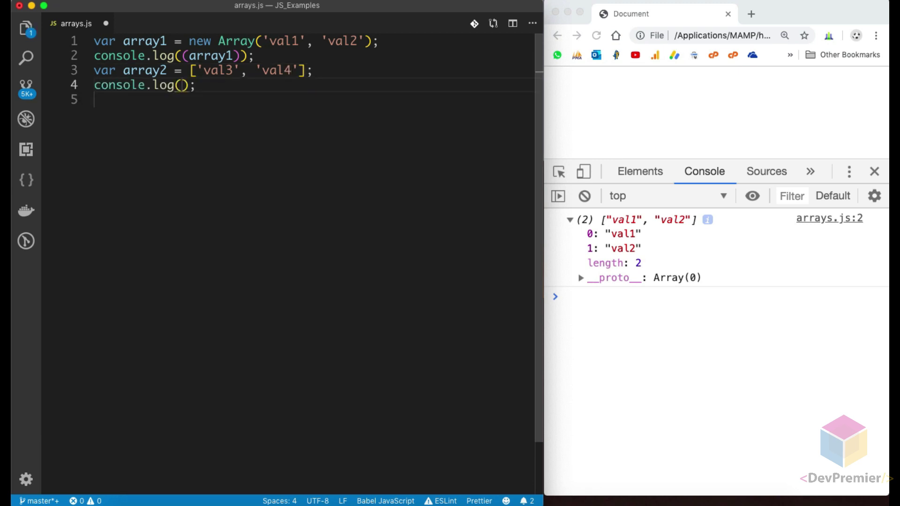
{"action": "type", "text": "array2"}
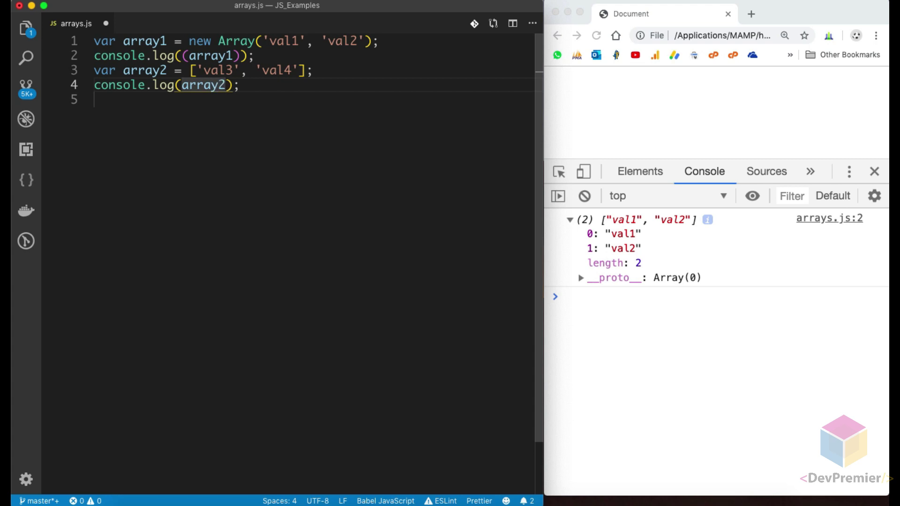
Save, reload Chrome, and expand the logged array2 showing val3 and val4
{"action": "key", "text": "super+s"}
{"action": "left_click", "coordinate": [648, 374]}
{"action": "key", "text": "super+r"}
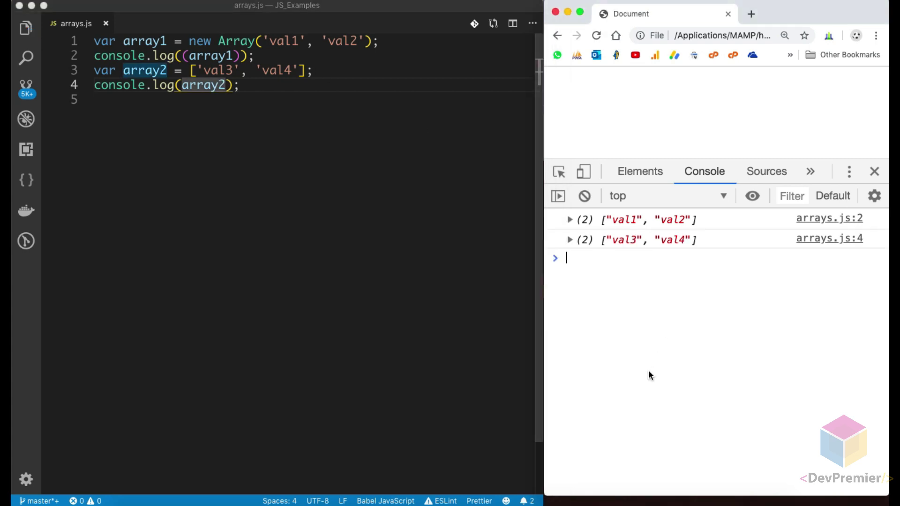
{"action": "left_click", "coordinate": [570, 240]}
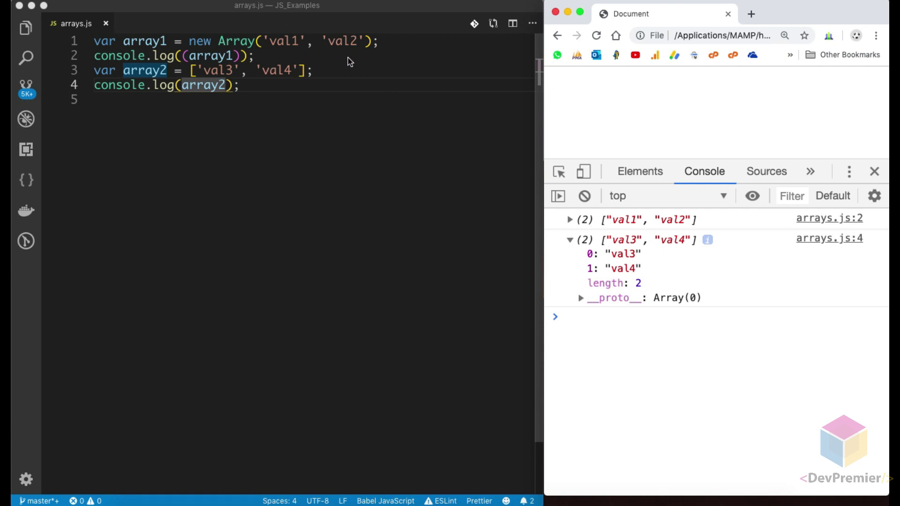
{"action": "left_click", "coordinate": [259, 85]}
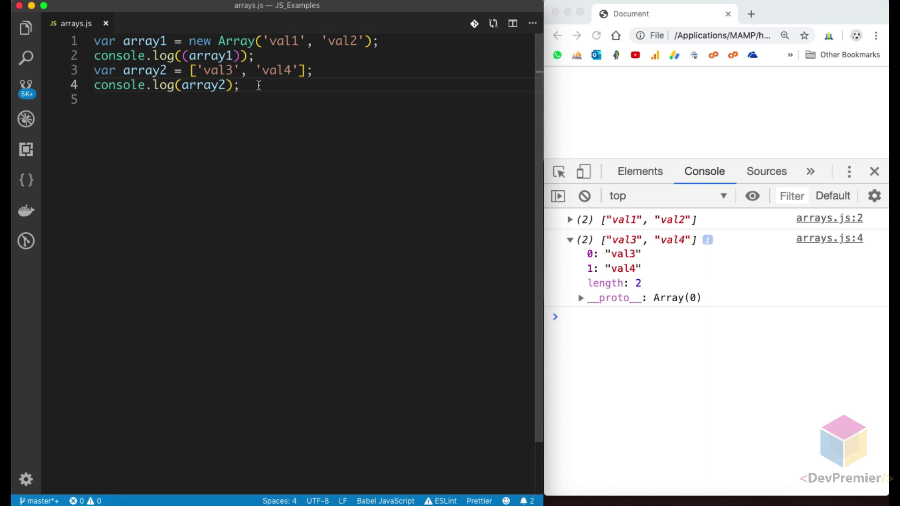
Add console.log(cars.length) below the cars array, save, and reload Chrome to print 4
{"action": "key", "text": "Return"}
{"action": "key", "text": "Return"}
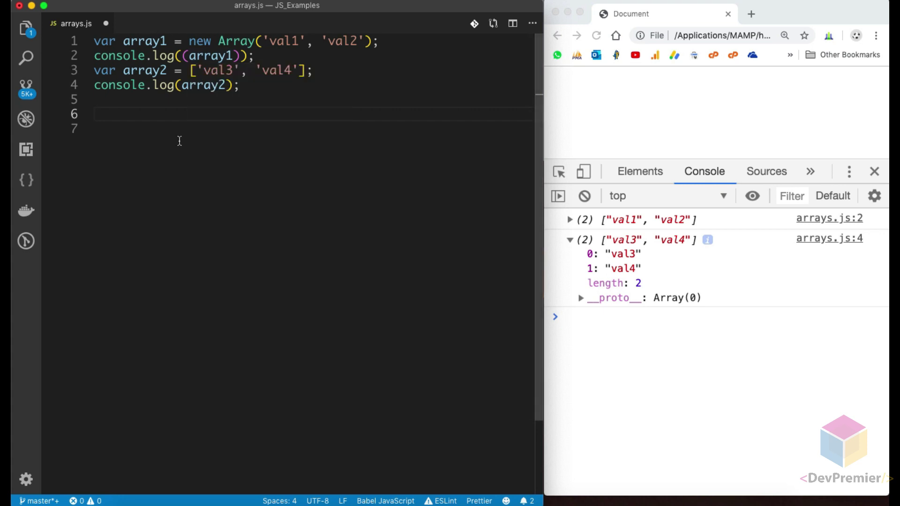
{"action": "type", "text": "var ca"}
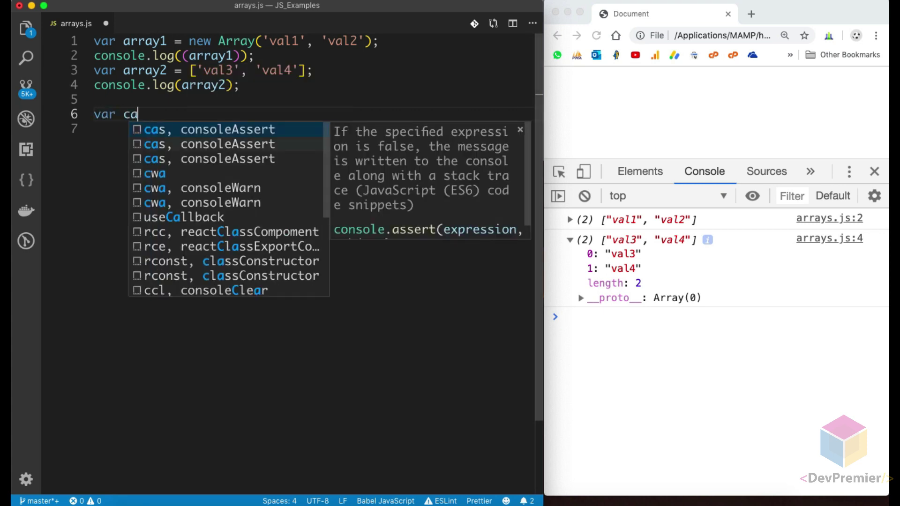
{"action": "type", "text": "rs = ['BMW','Bentley','Tesla','Audi'];"}
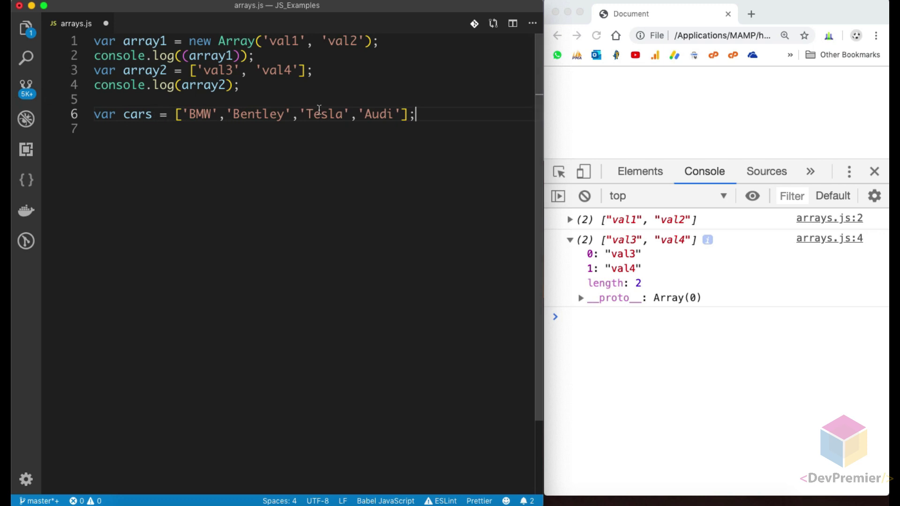
{"action": "key", "text": "Return"}
{"action": "type", "text": "log"}
{"action": "key", "text": "Return"}
{"action": "type", "text": "cars.leng);"}
{"action": "key", "text": "Return"}
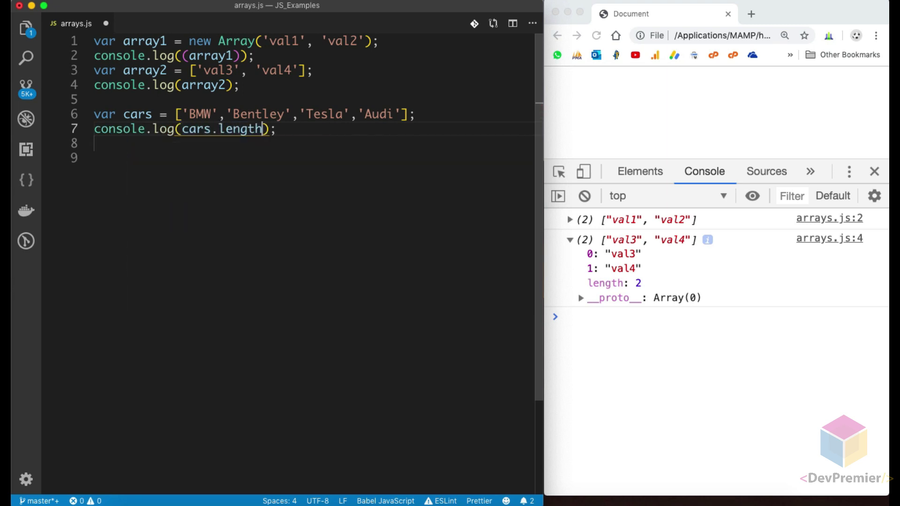
{"action": "key", "text": "ctrl+s"}
{"action": "left_click", "coordinate": [633, 345]}
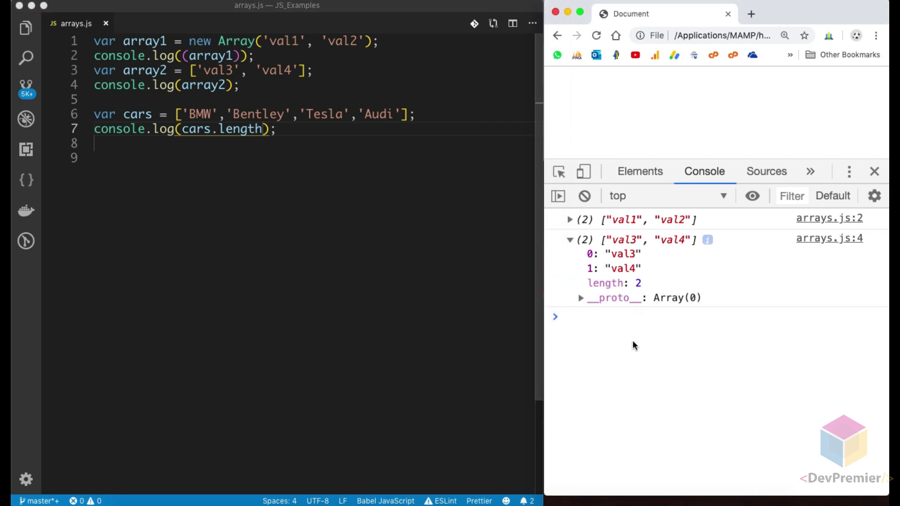
{"action": "key", "text": "ctrl+r"}
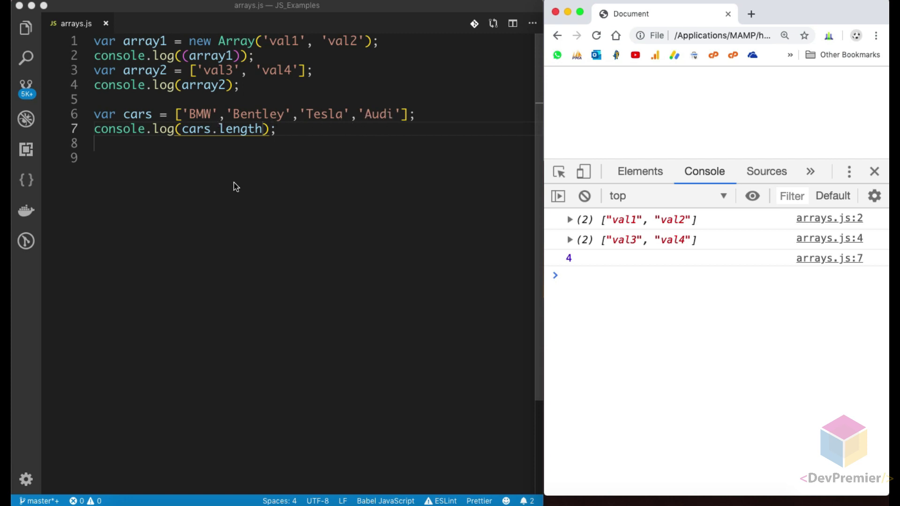
{"action": "left_click", "coordinate": [195, 144]}
Store cars[0] in first and log it, reloading Chrome to print BMW
{"action": "key", "text": "Return"}
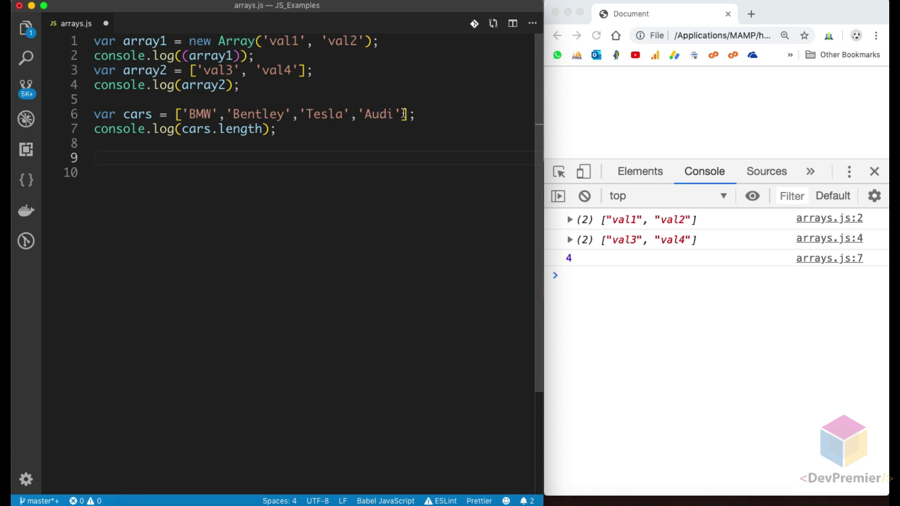
{"action": "left_click_drag", "start_coordinate": [403, 115], "coordinate": [358, 115]}
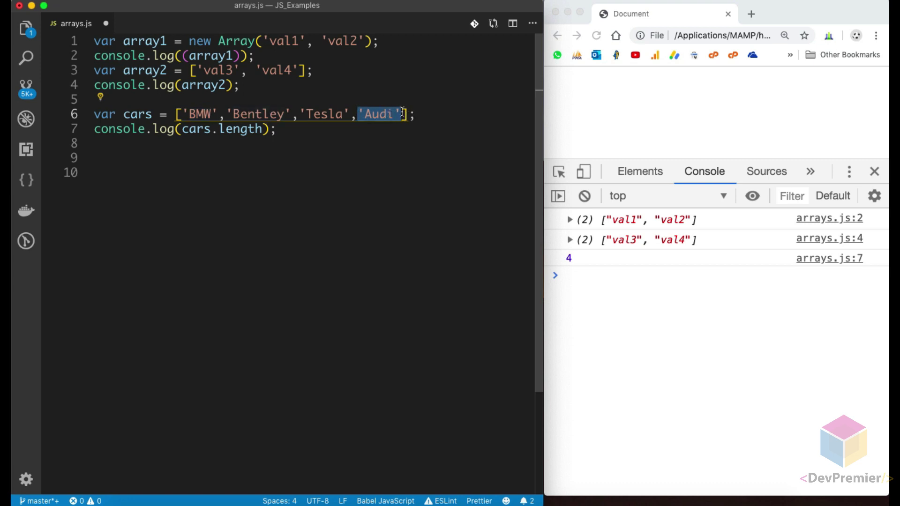
{"action": "left_click_drag", "start_coordinate": [402, 114], "coordinate": [357, 114]}
{"action": "key", "text": "Down"}
{"action": "key", "text": "Down"}
{"action": "key", "text": "Down"}
{"action": "type", "text": "var "}
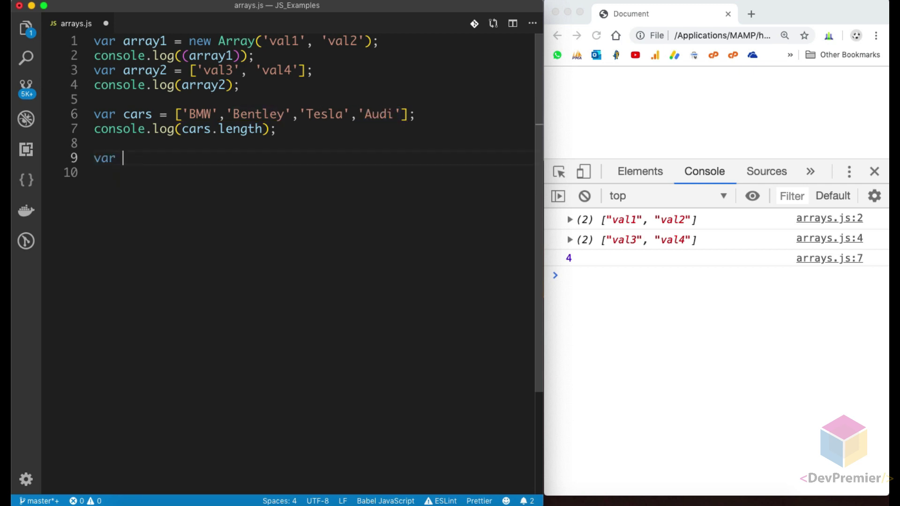
{"action": "type", "text": "first = cars[0"}
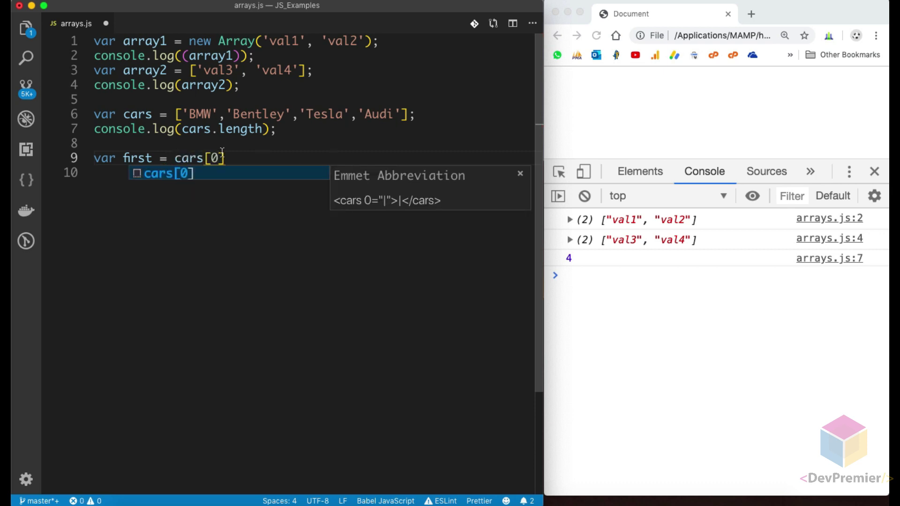
{"action": "left_click", "coordinate": [240, 146]}
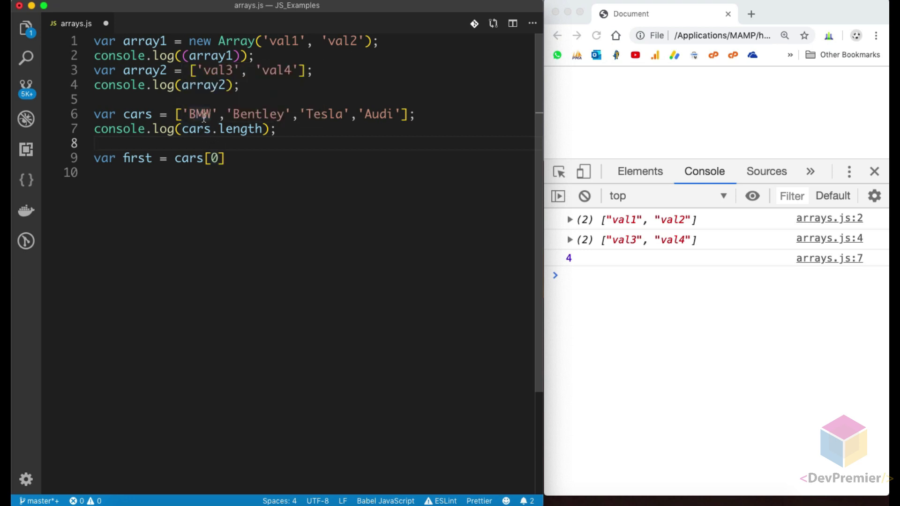
{"action": "left_click", "coordinate": [225, 156]}
{"action": "key", "text": "Return"}
{"action": "type", "text": "lo"}
{"action": "key", "text": "Return"}
{"action": "type", "text": "first);"}
{"action": "key", "text": "super+s"}
{"action": "left_click", "coordinate": [625, 258]}
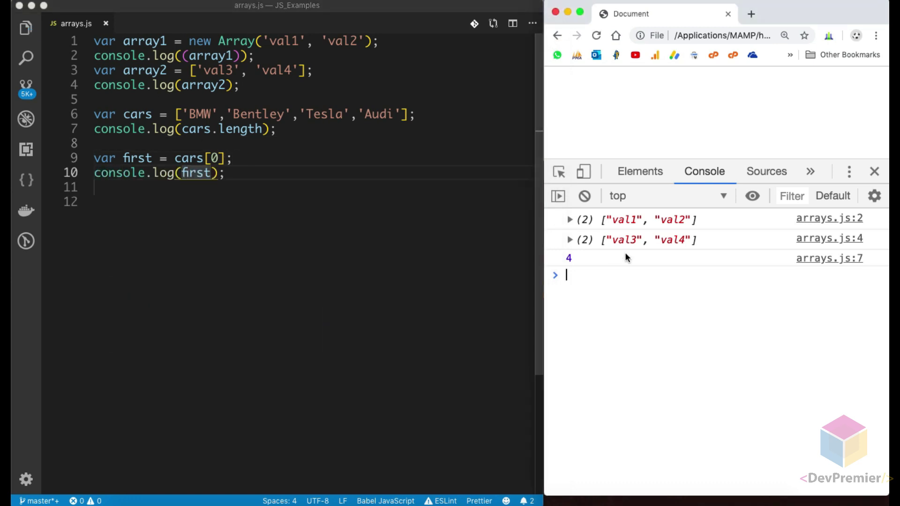
{"action": "key", "text": "super+r"}
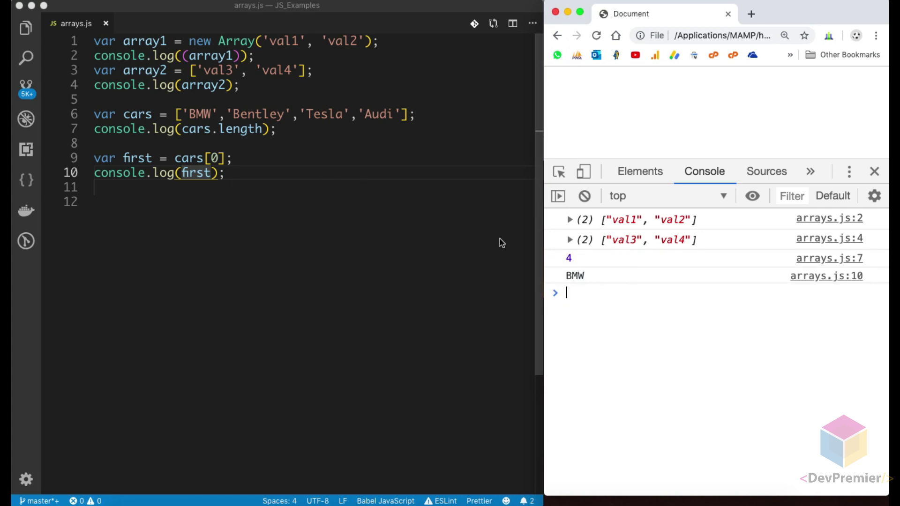
{"action": "left_click", "coordinate": [232, 194]}
{"action": "type", "text": "var last = cars["}
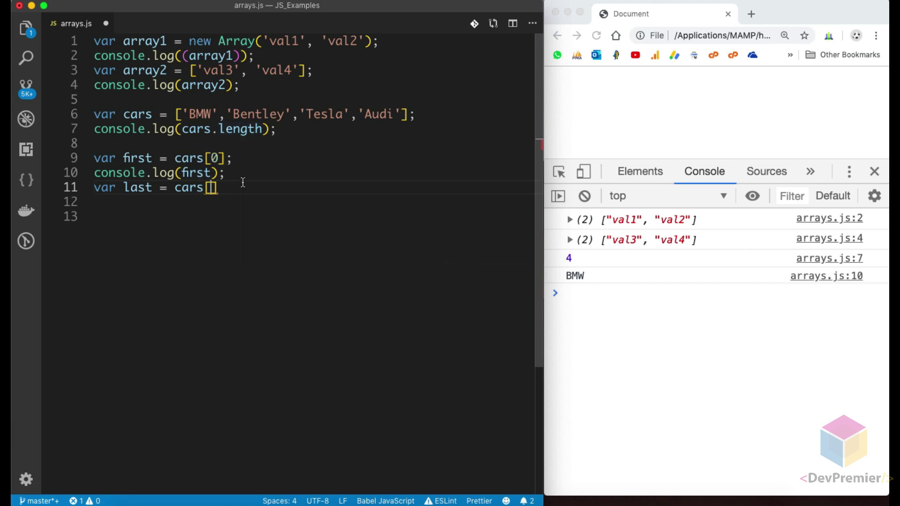
{"action": "type", "text": "cars.length"}
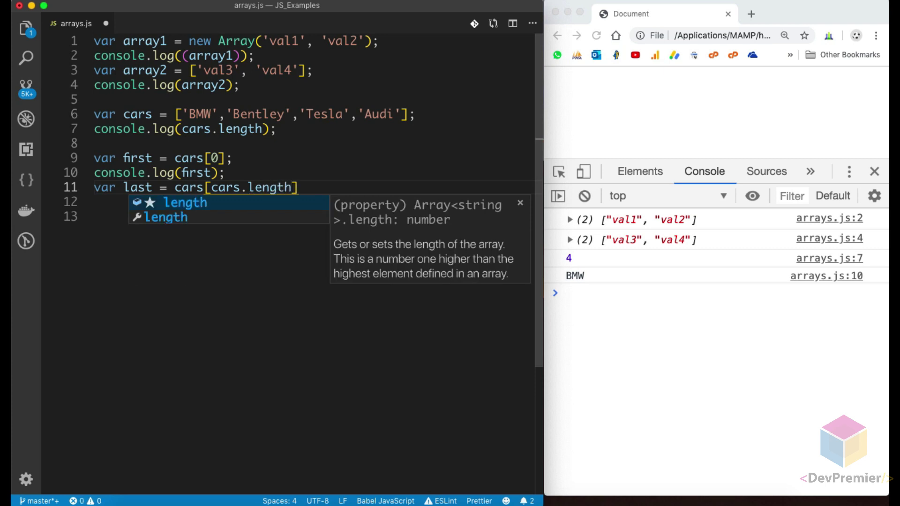
{"action": "type", "text": "-1"}
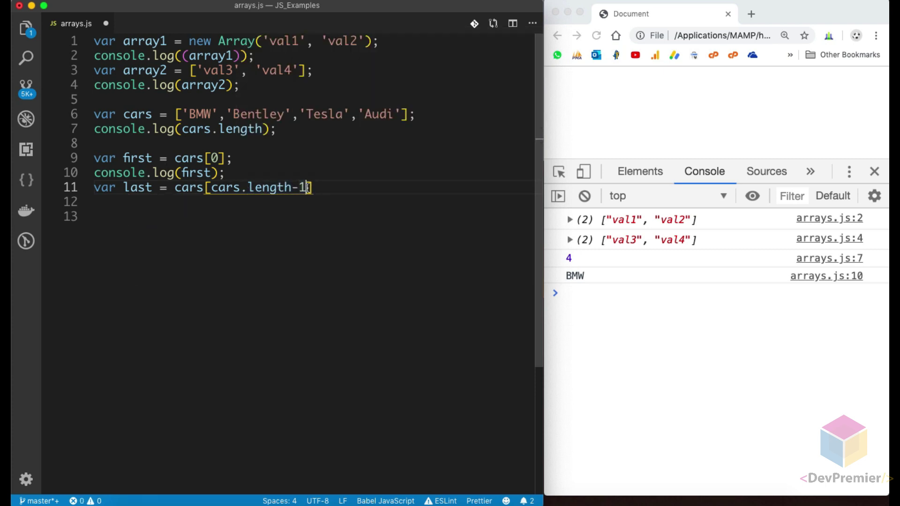
Store cars[cars.length-1] in last and log it, reloading Chrome to print Audi
{"action": "left_click_drag", "start_coordinate": [308, 186], "coordinate": [211, 187]}
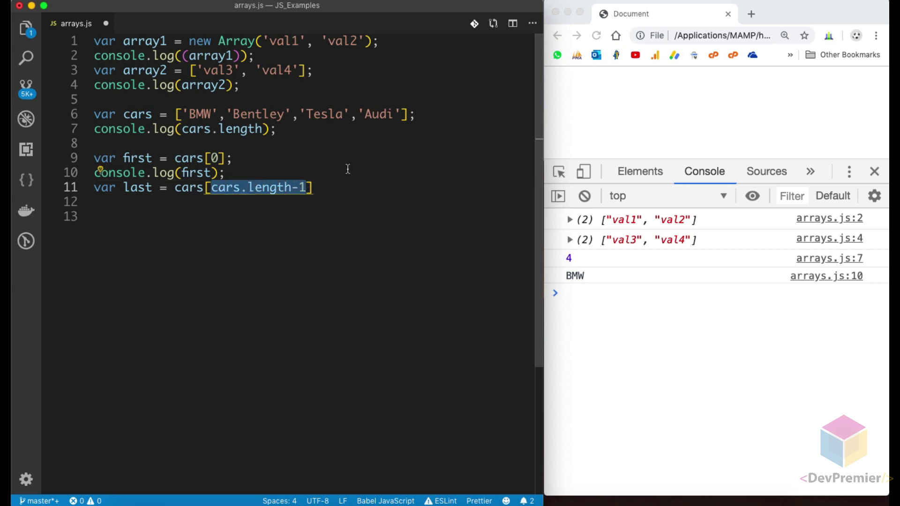
{"action": "left_click", "coordinate": [327, 187]}
{"action": "type", "text": ";"}
{"action": "key", "text": "Return"}
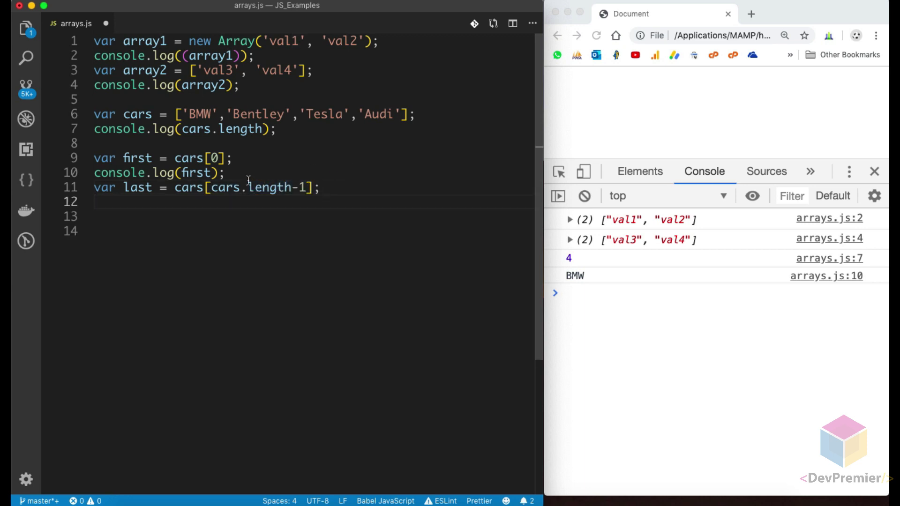
{"action": "type", "text": "log"}
{"action": "key", "text": "Return"}
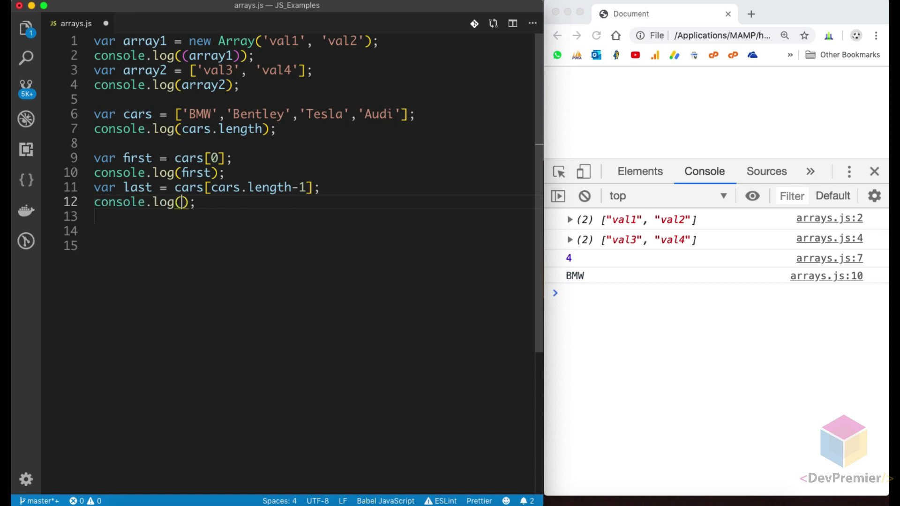
{"action": "type", "text": "last"}
{"action": "key", "text": "super+s"}
{"action": "left_click", "coordinate": [635, 397]}
{"action": "key", "text": "super+r"}
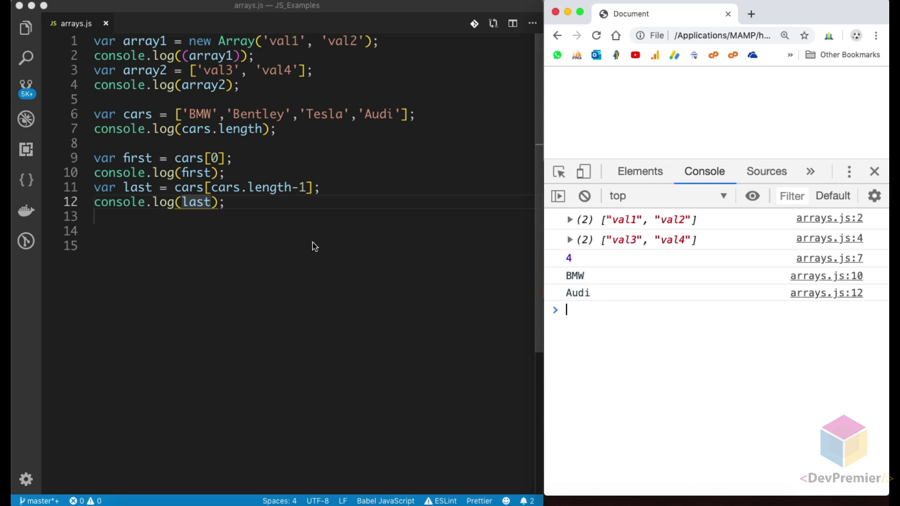
{"action": "left_click", "coordinate": [296, 244]}
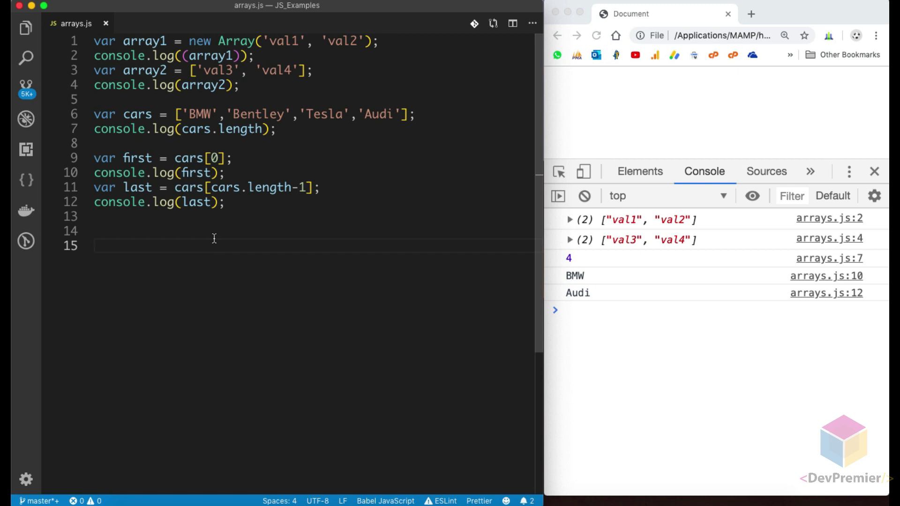
{"action": "type", "text": "cars"}
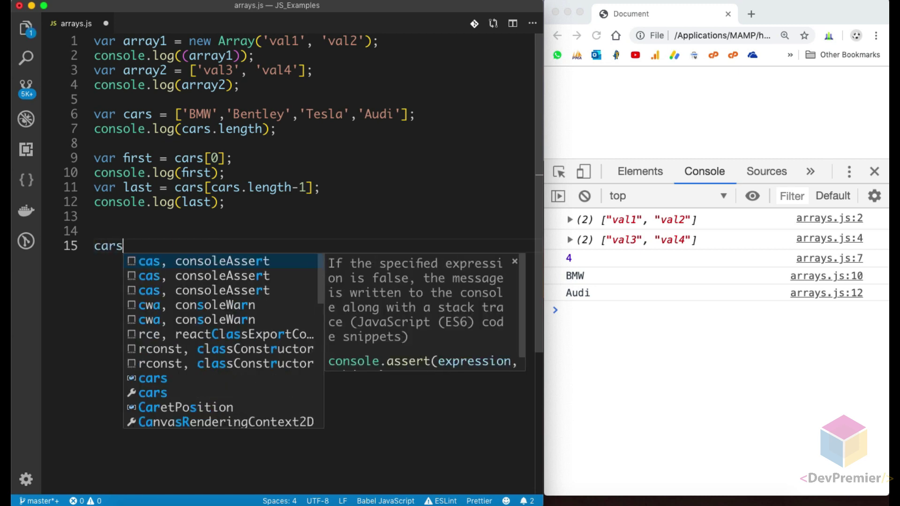
{"action": "type", "text": ".fo"}
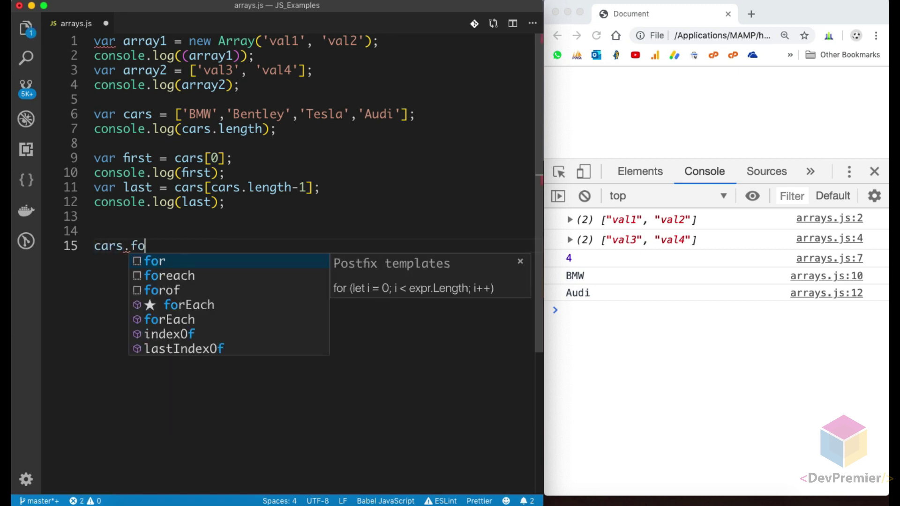
Insert a cars.forEach loop and clear its arrow-function placeholder
{"action": "key", "text": "Down"}
{"action": "key", "text": "Return"}
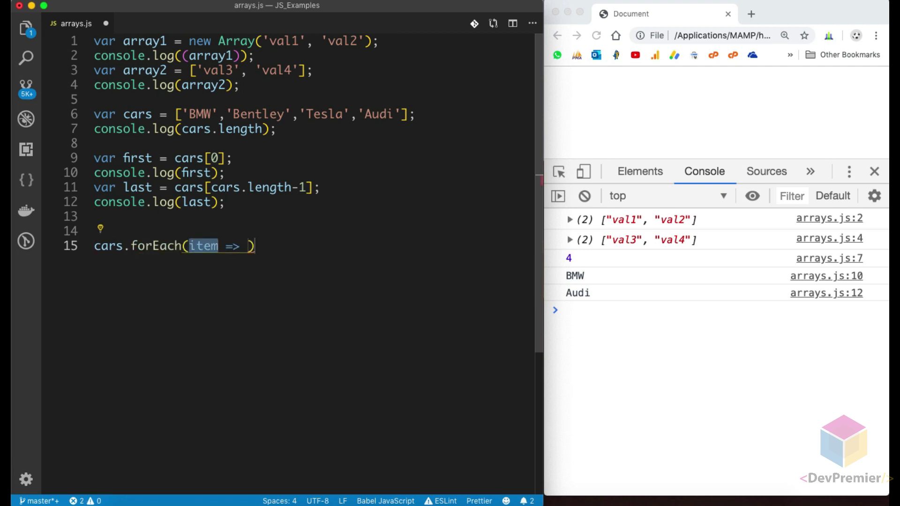
{"action": "key", "text": "Tab"}
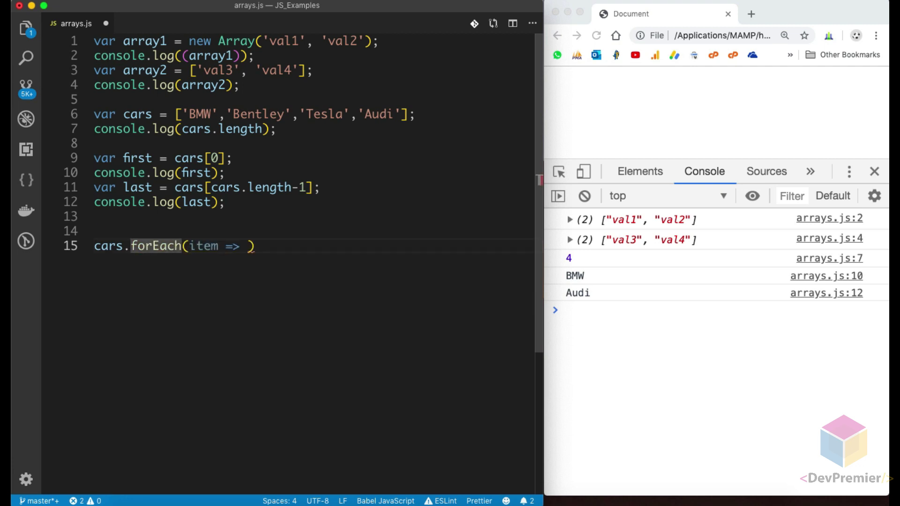
{"action": "mouse_move", "coordinate": [155, 246]}
{"action": "left_click_drag", "start_coordinate": [240, 245], "coordinate": [188, 246]}
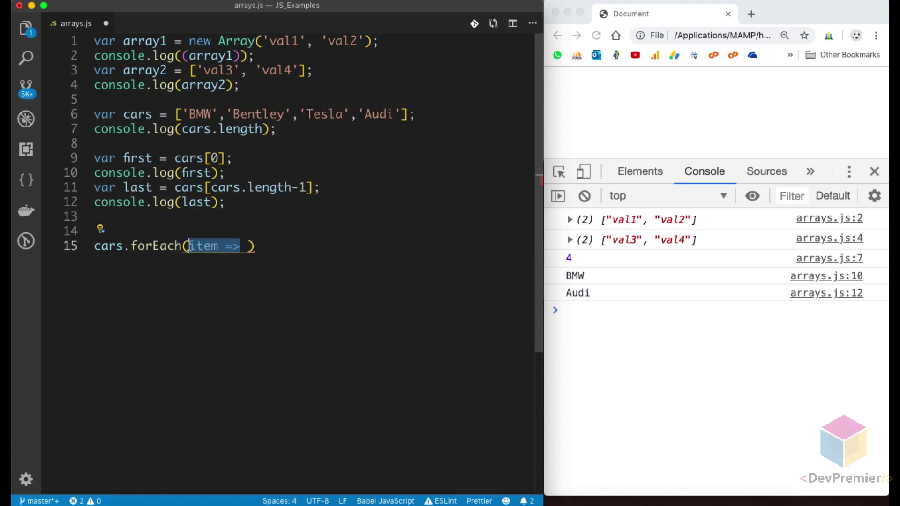
{"action": "key", "text": "BackSpace"}
{"action": "type", "text": "function"}
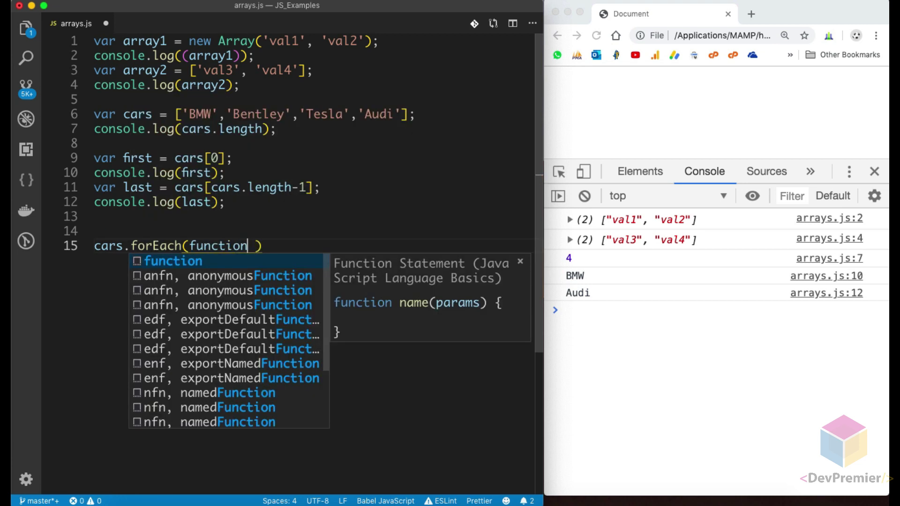
{"action": "type", "text": "(i"}
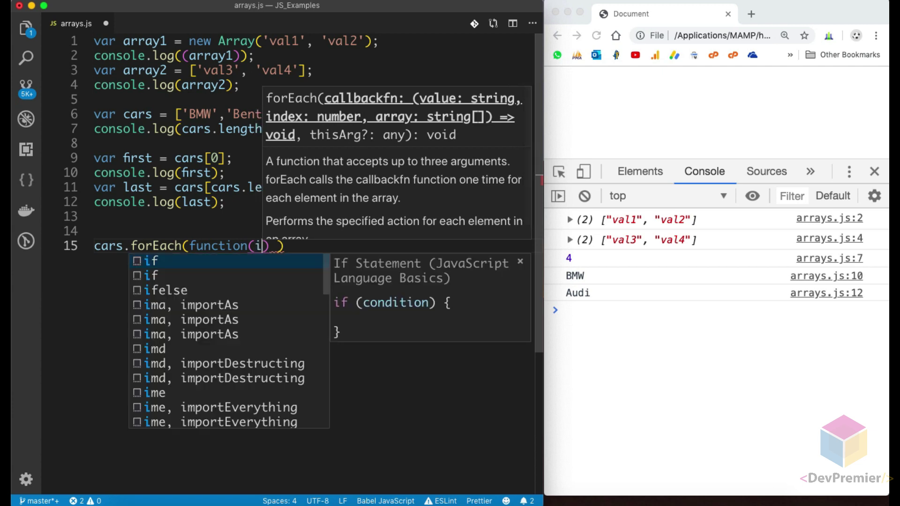
{"action": "type", "text": "tem"}
{"action": "type", "text": ", index, array)"}
{"action": "type", "text": "{"}
Log index and item in the callback and reload Chrome to list 0 BMW through 3 Audi
{"action": "key", "text": "Return"}
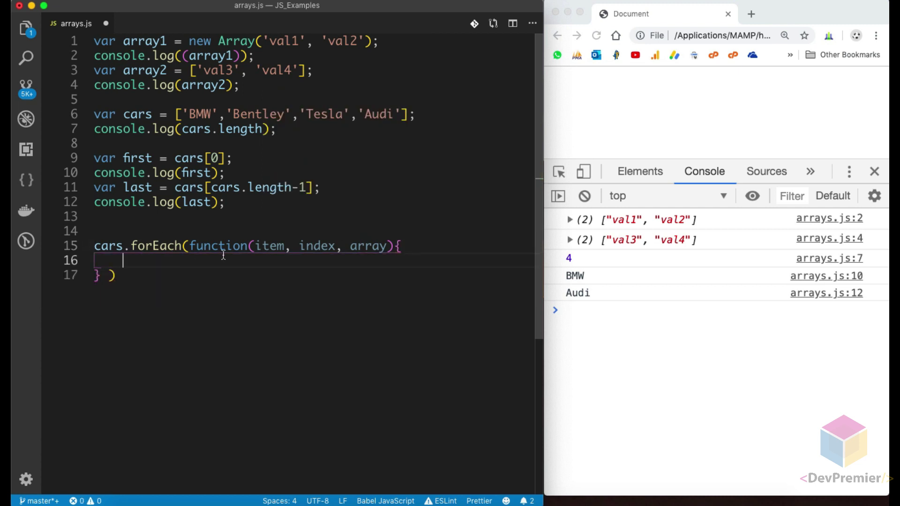
{"action": "type", "text": "log"}
{"action": "key", "text": "Return"}
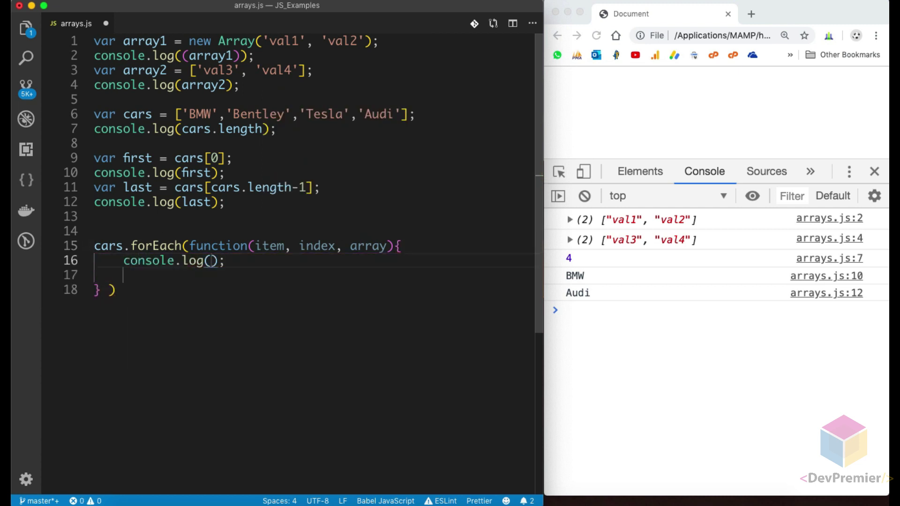
{"action": "type", "text": "index"}
{"action": "type", "text": ", "}
{"action": "type", "text": "iet"}
{"action": "key", "text": "BackSpace"}
{"action": "key", "text": "BackSpace"}
{"action": "type", "text": "tem"}
{"action": "left_click", "coordinate": [701, 348]}
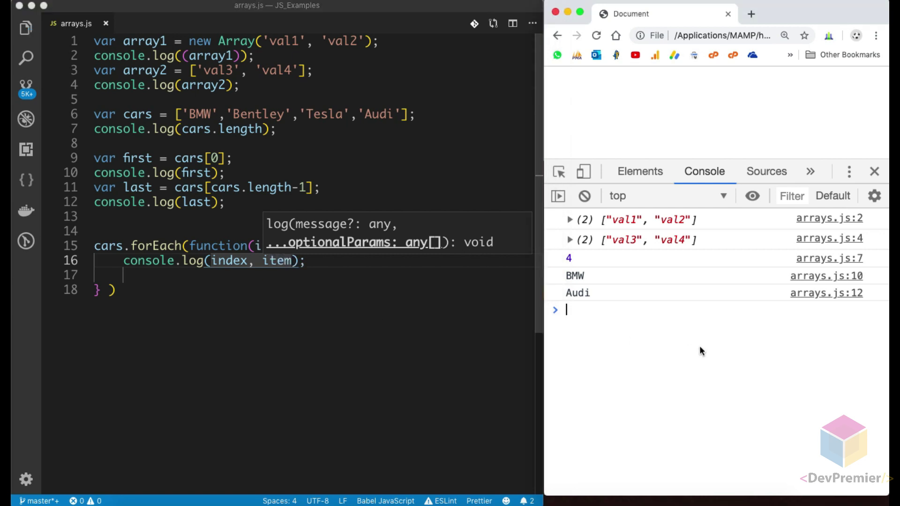
{"action": "key", "text": "super+r"}
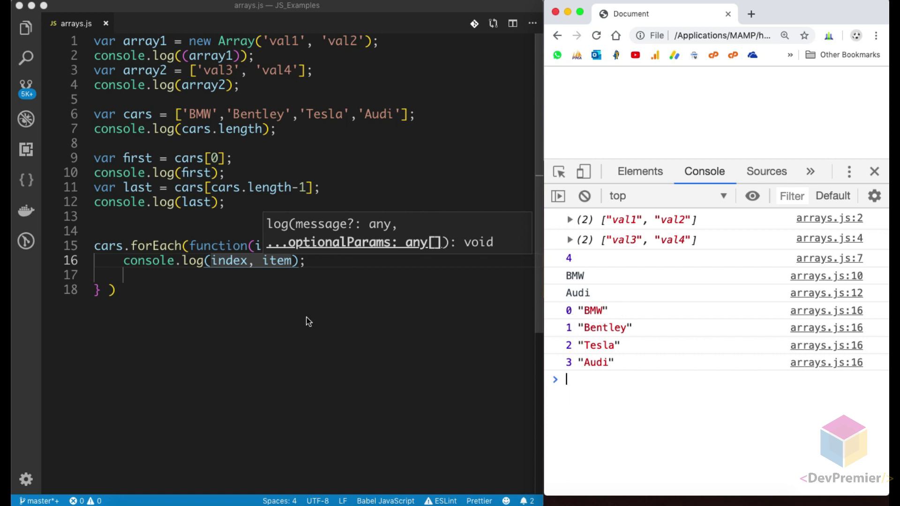
{"action": "scroll", "coordinate": [305, 339], "scroll_direction": "down", "scroll_amount": 5}
{"action": "scroll", "coordinate": [303, 339], "scroll_direction": "up", "scroll_amount": 1}
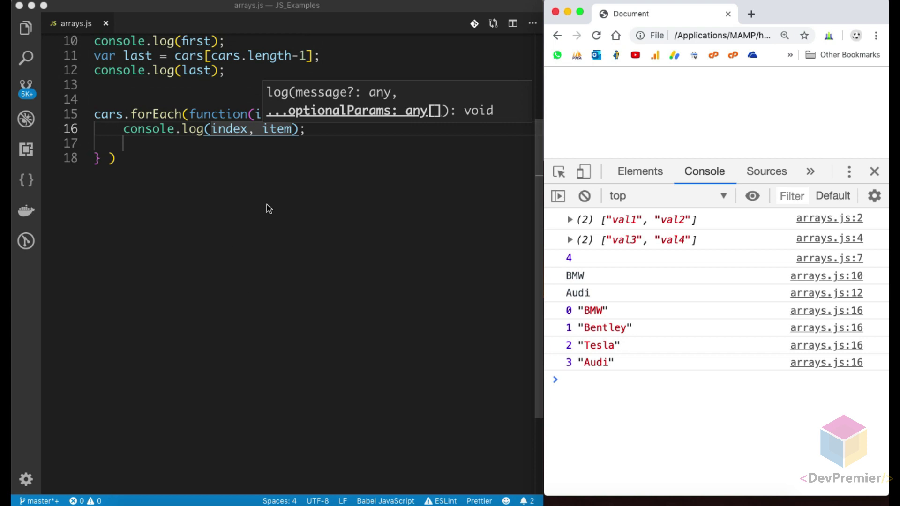
{"action": "scroll", "coordinate": [267, 282], "scroll_direction": "up", "scroll_amount": 5}
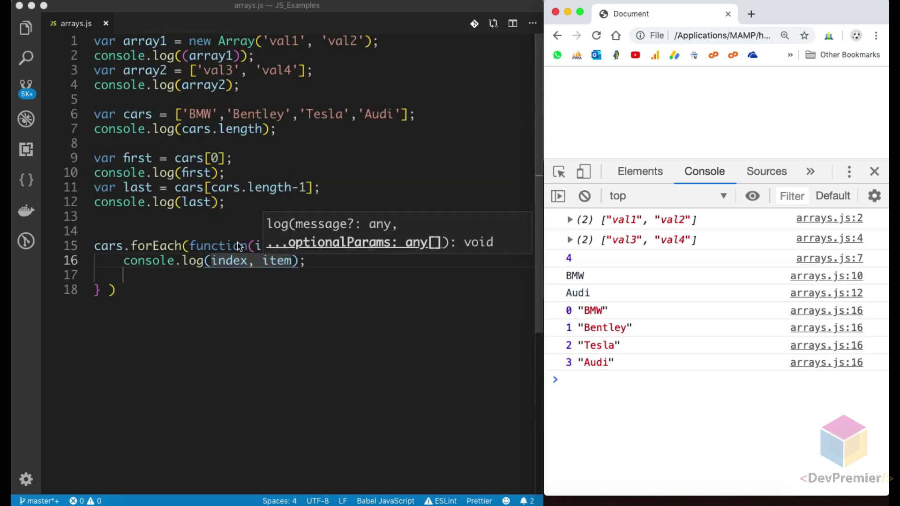
{"action": "left_click", "coordinate": [182, 113]}
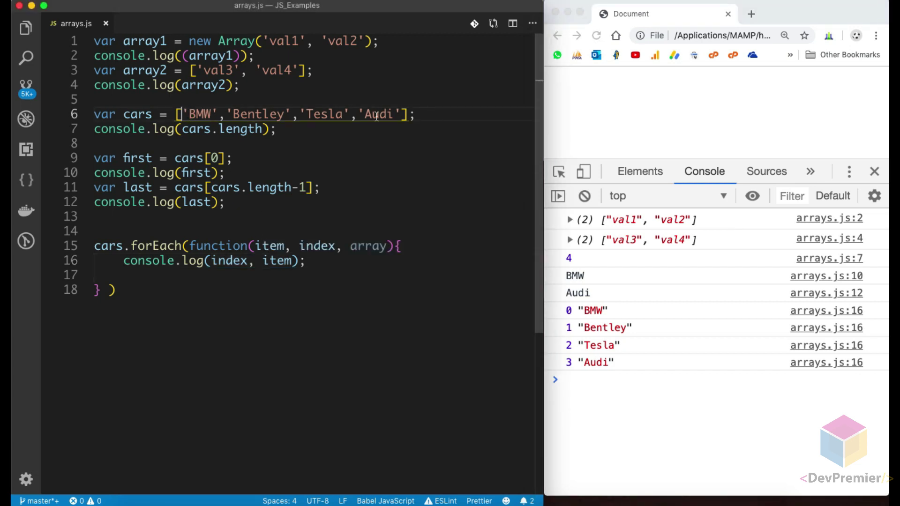
{"action": "left_click", "coordinate": [401, 114]}
{"action": "left_click", "coordinate": [239, 305]}
Remove the loop's empty line and add the comment '// Add in front of the array - unshift'
{"action": "left_click", "coordinate": [159, 282]}
{"action": "key", "text": "BackSpace"}
{"action": "key", "text": "Down"}
{"action": "key", "text": "Return"}
{"action": "key", "text": "Return"}
{"action": "type", "text": "// "}
{"action": "type", "text": "Add in th"}
{"action": "key", "text": "BackSpace"}
{"action": "key", "text": "BackSpace"}
{"action": "key", "text": "BackSpace"}
{"action": "type", "text": "front "}
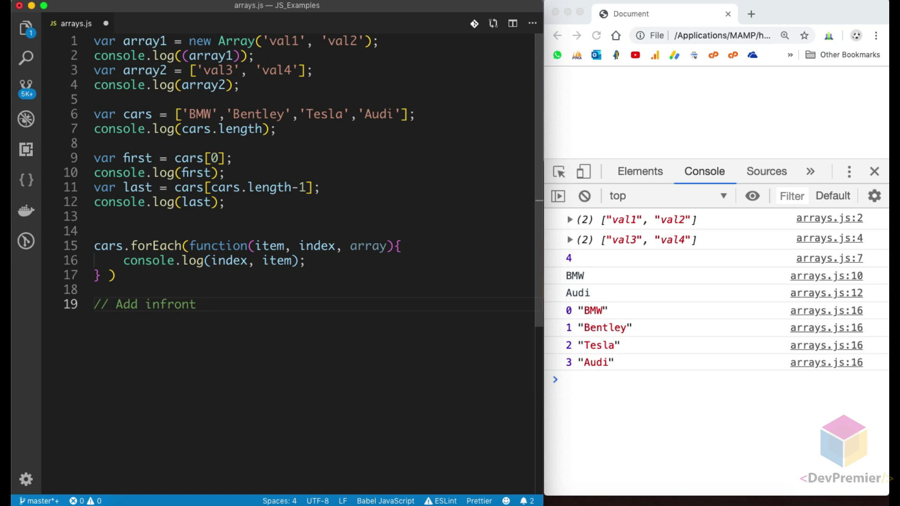
{"action": "type", "text": "of the array"}
{"action": "left_click", "coordinate": [160, 304]}
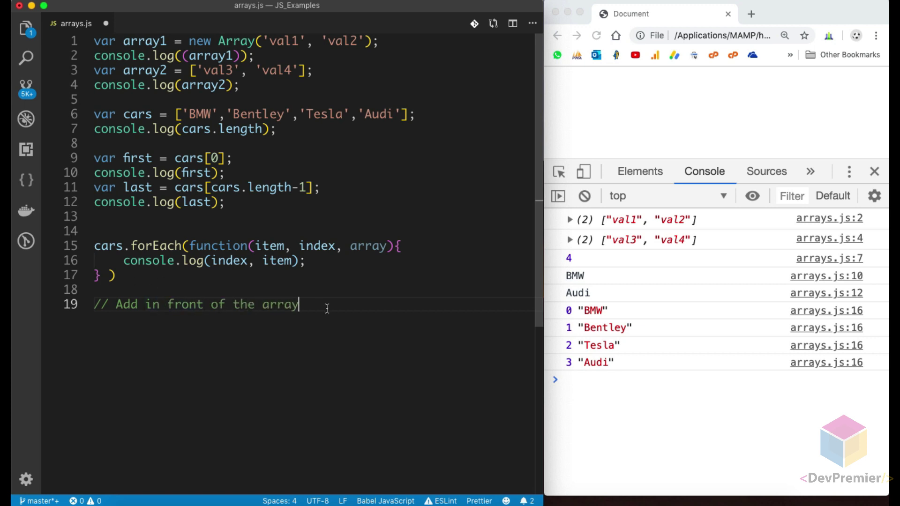
{"action": "type", "text": " - unshift"}
Write cars.unshift('TataMotors'), correcting the spelling of the car name
{"action": "key", "text": "Return"}
{"action": "type", "text": "cars.unshift()"}
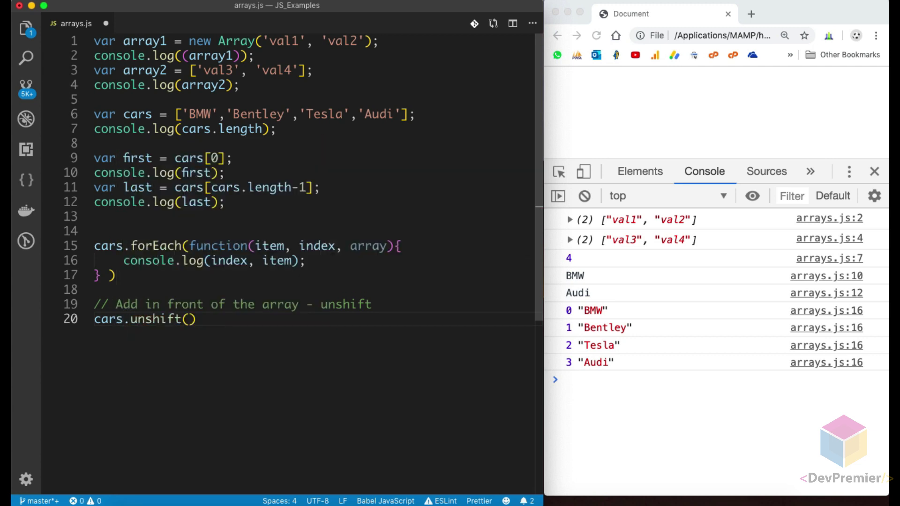
{"action": "key", "text": "Left"}
{"action": "type", "text": "'"}
{"action": "type", "text": "Tata"}
{"action": "key", "text": "Right"}
{"action": "key", "text": "Left"}
{"action": "key", "text": "Left"}
{"action": "type", "text": "Motots"}
{"action": "key", "text": "BackSpace"}
{"action": "type", "text": "rs"}
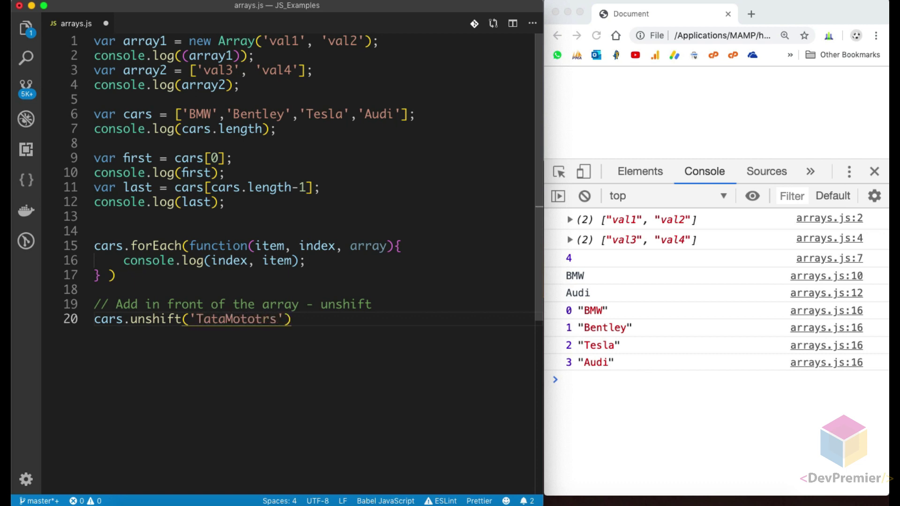
{"action": "type", "text": ";"}
{"action": "key", "text": "Return"}
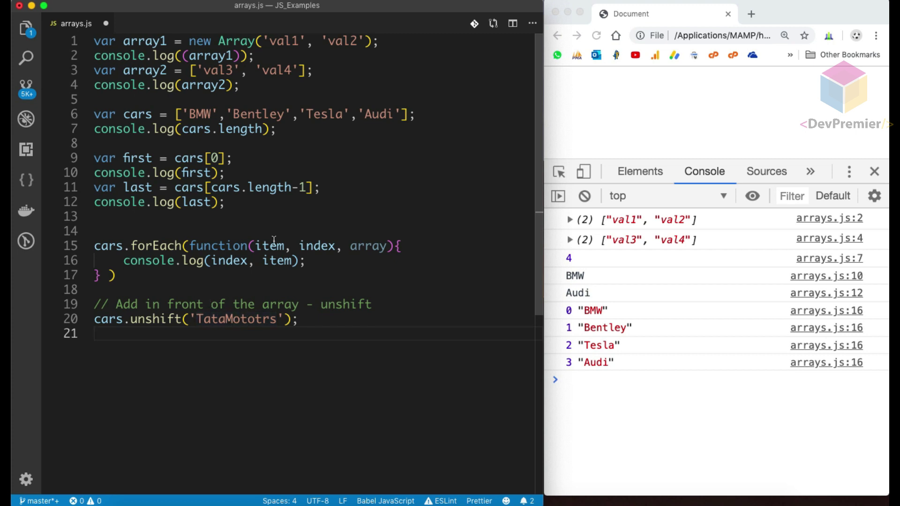
{"action": "left_click", "coordinate": [264, 323]}
{"action": "key", "text": "BackSpace"}
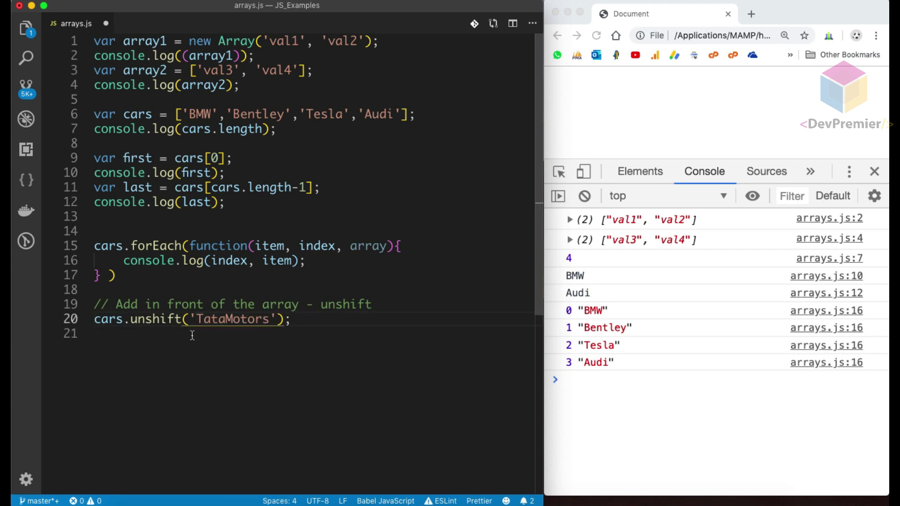
Log cars, save, and check the Chrome console for five cars starting with TataMotors
{"action": "left_click", "coordinate": [192, 336]}
{"action": "type", "text": "log"}
{"action": "key", "text": "Tab"}
{"action": "type", "text": "cars"}
{"action": "key", "text": "super+s"}
{"action": "left_click", "coordinate": [628, 441]}
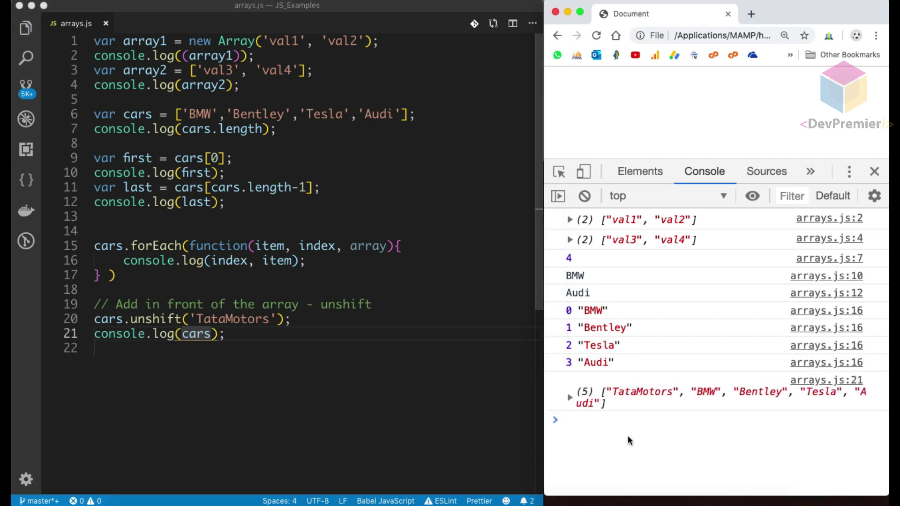
{"action": "left_click", "coordinate": [628, 435]}
Add the comment '// Add in the end of the array - push' and cars.push('Toyota')
{"action": "left_click", "coordinate": [235, 343]}
{"action": "key", "text": "Return"}
{"action": "type", "text": "// A"}
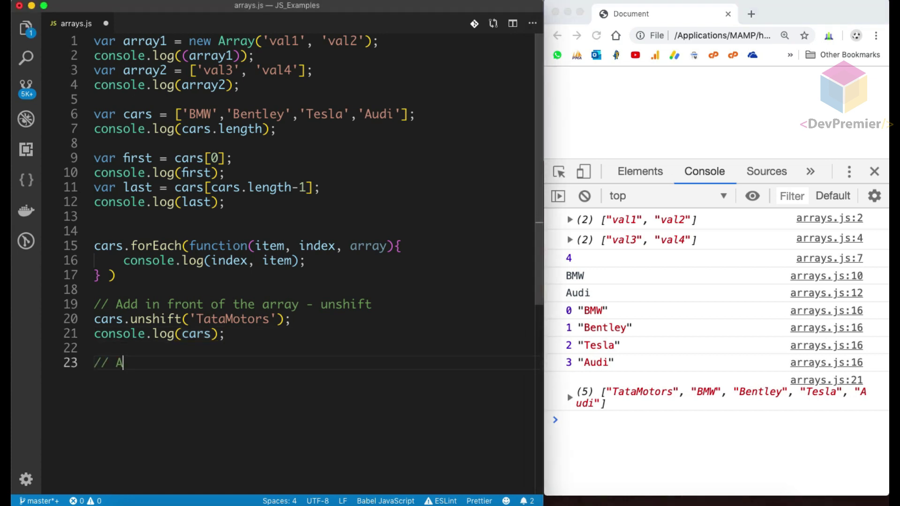
{"action": "type", "text": "dd in the "}
{"action": "type", "text": "end of the ara"}
{"action": "key", "text": "BackSpace"}
{"action": "type", "text": "ray - "}
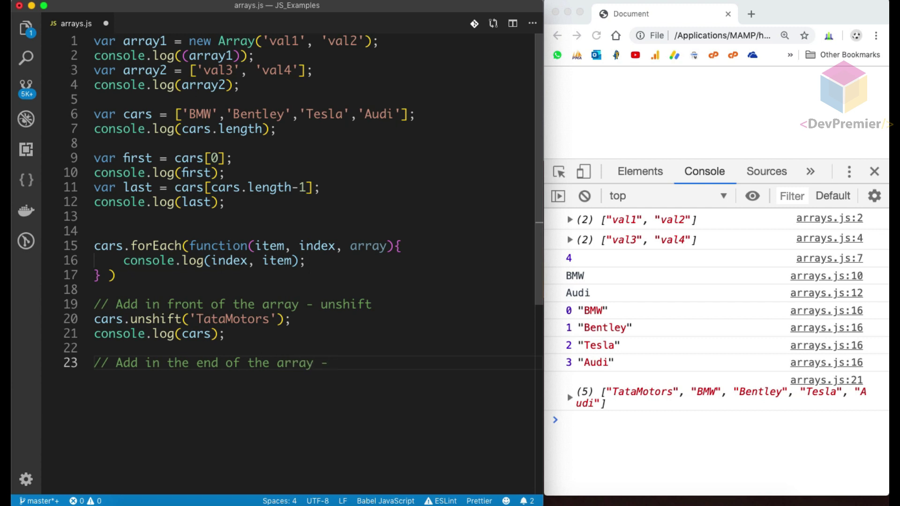
{"action": "type", "text": "push"}
{"action": "key", "text": "Return"}
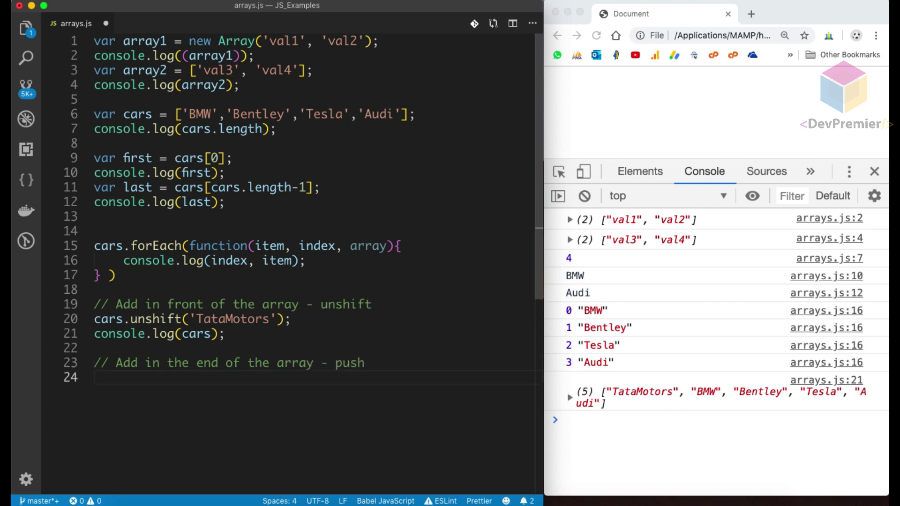
{"action": "type", "text": "cars.pus"}
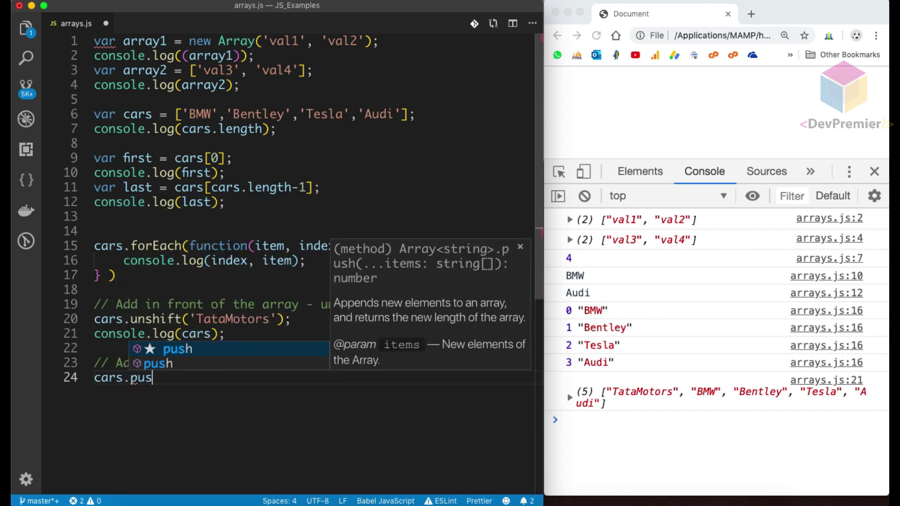
{"action": "type", "text": "h('"}
{"action": "key", "text": "Escape"}
{"action": "type", "text": "()"}
{"action": "key", "text": "Left"}
{"action": "type", "text": "'"}
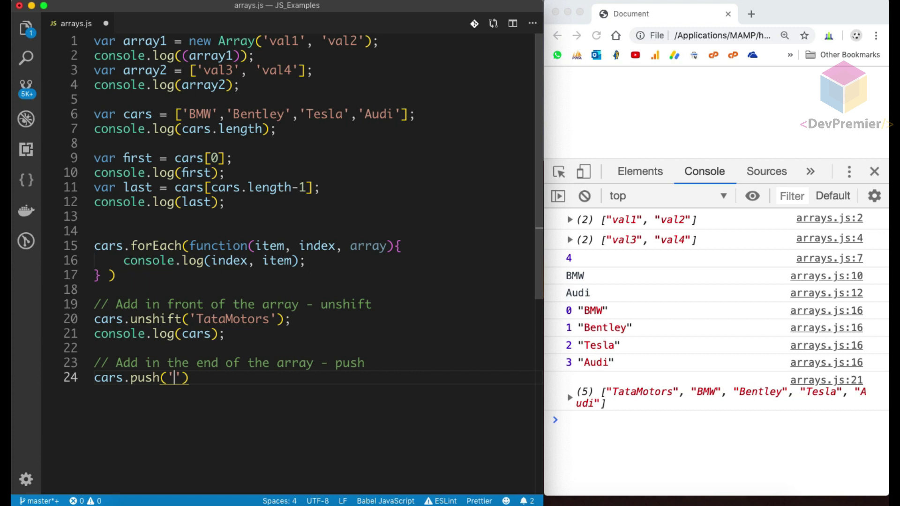
{"action": "type", "text": "Toyota');"}
{"action": "key", "text": "Return"}
{"action": "type", "text": "log"}
Log cars, save, and reload Chrome to show six cars ending with Toyota
{"action": "key", "text": "Return"}
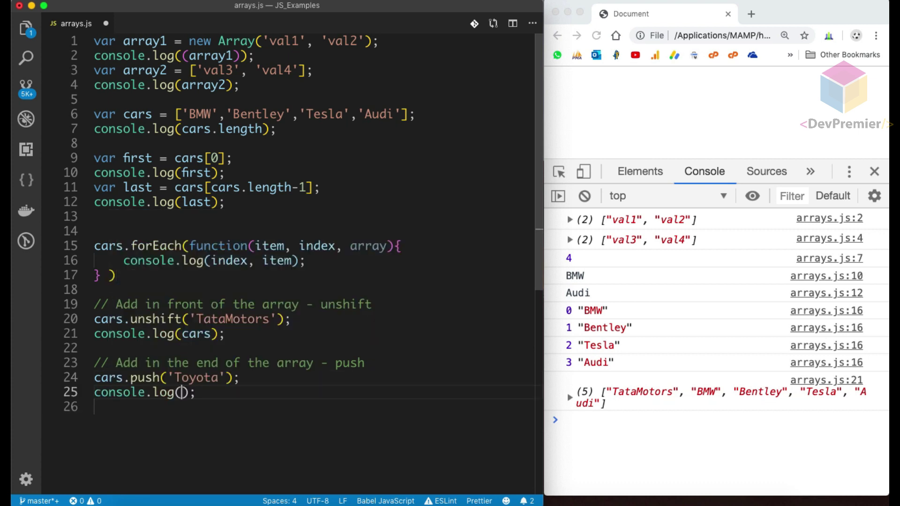
{"action": "type", "text": "cars"}
{"action": "key", "text": "super+s"}
{"action": "left_click", "coordinate": [674, 449]}
{"action": "key", "text": "super+r"}
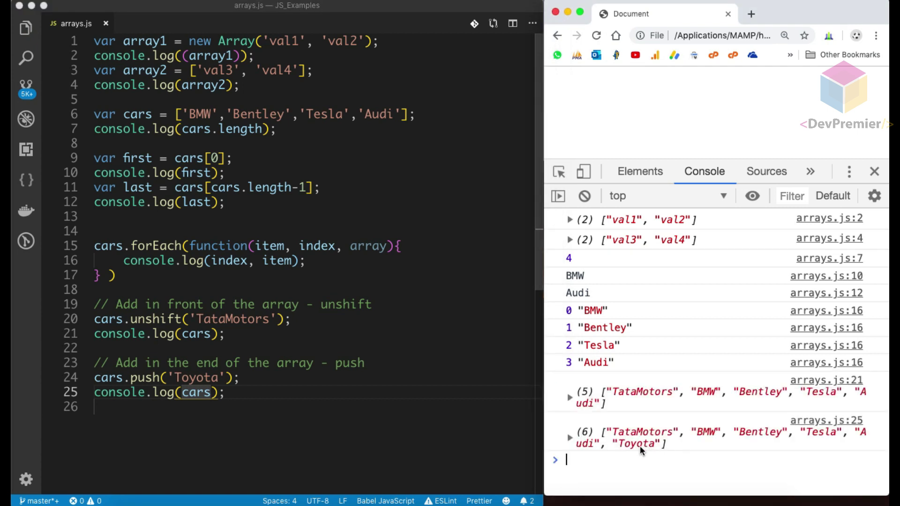
{"action": "left_click", "coordinate": [250, 424]}
{"action": "key", "text": "Return"}
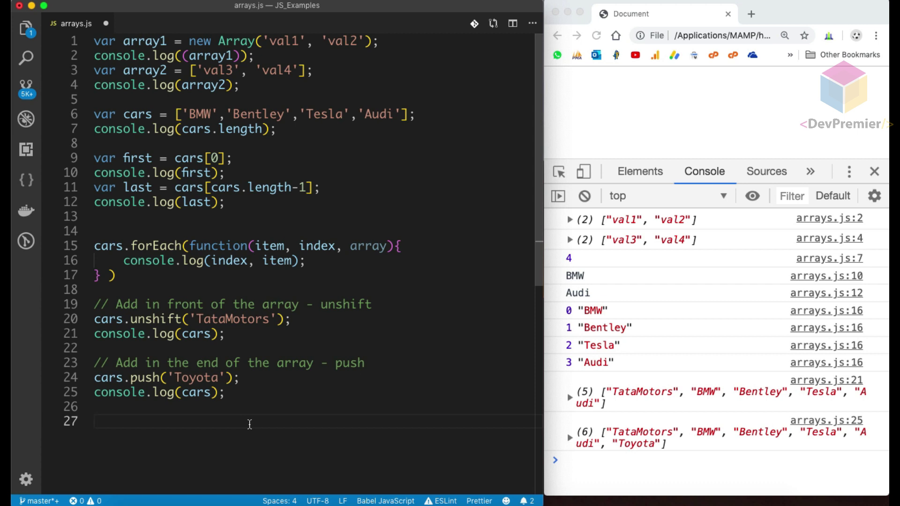
{"action": "type", "text": "//"}
{"action": "type", "text": "remove "}
{"action": "type", "text": "first element"}
Under '// remove first element', write cars.shift() and console.log(cars), then save and reload Chrome
{"action": "key", "text": "Return"}
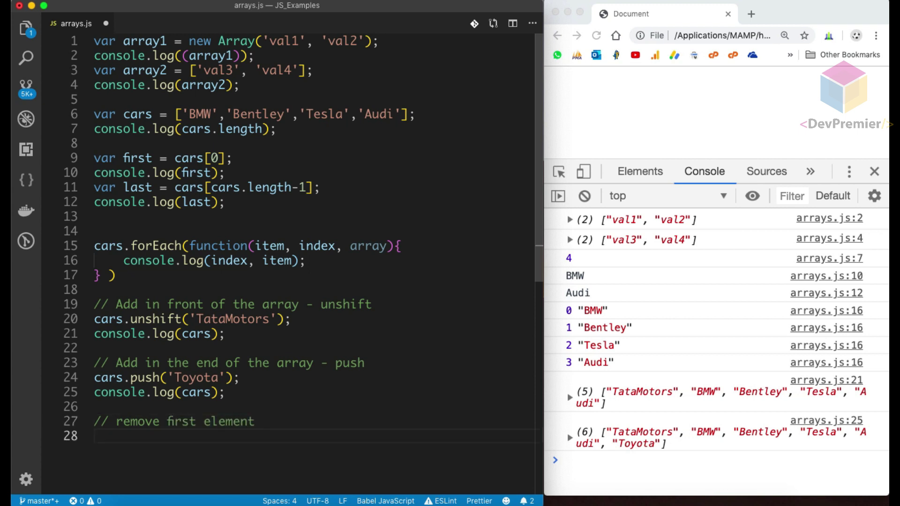
{"action": "type", "text": "cars.pop()"}
{"action": "type", "text": ";"}
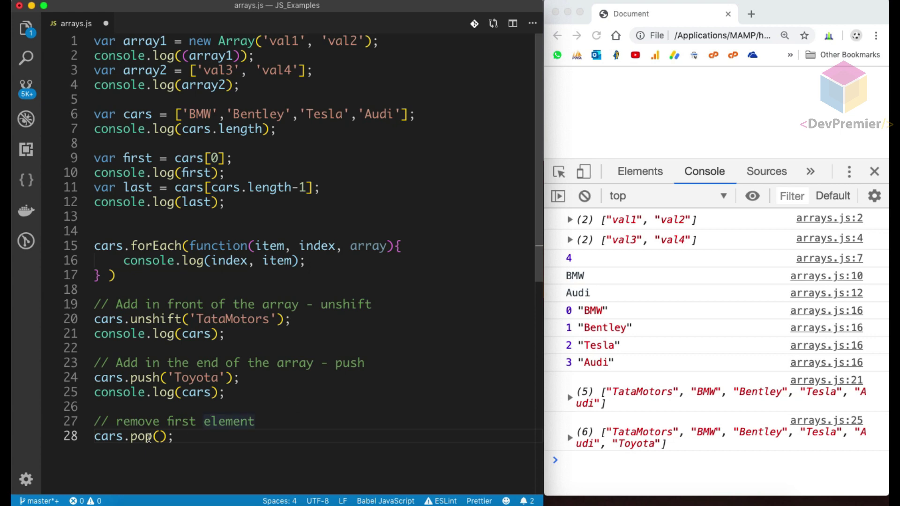
{"action": "double_click", "coordinate": [149, 436]}
{"action": "type", "text": "shift"}
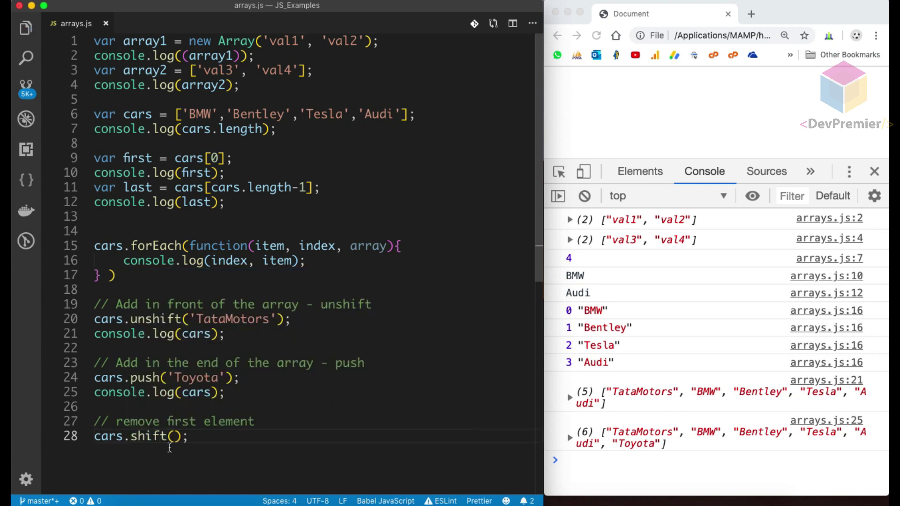
{"action": "left_click", "coordinate": [186, 444]}
{"action": "key", "text": "Return"}
{"action": "type", "text": "log"}
{"action": "key", "text": "Return"}
{"action": "type", "text": "cars);"}
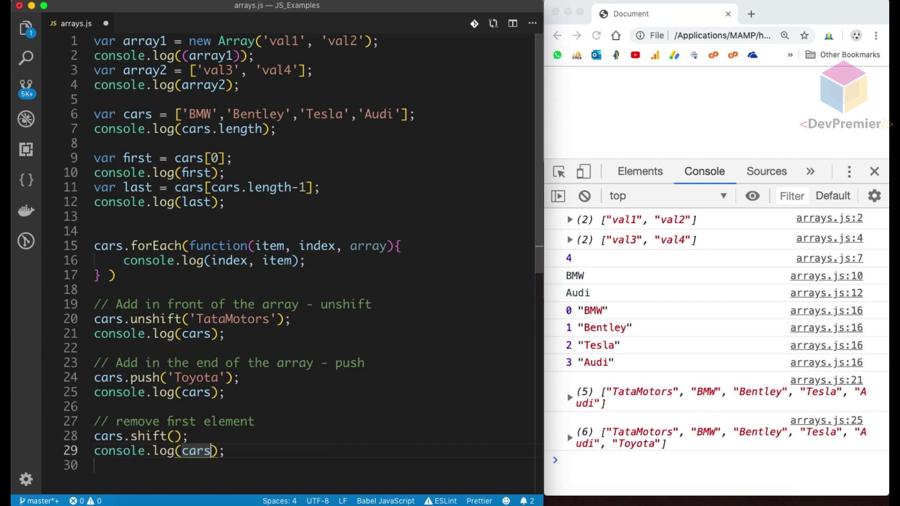
{"action": "key", "text": "super+s"}
{"action": "left_click", "coordinate": [621, 461]}
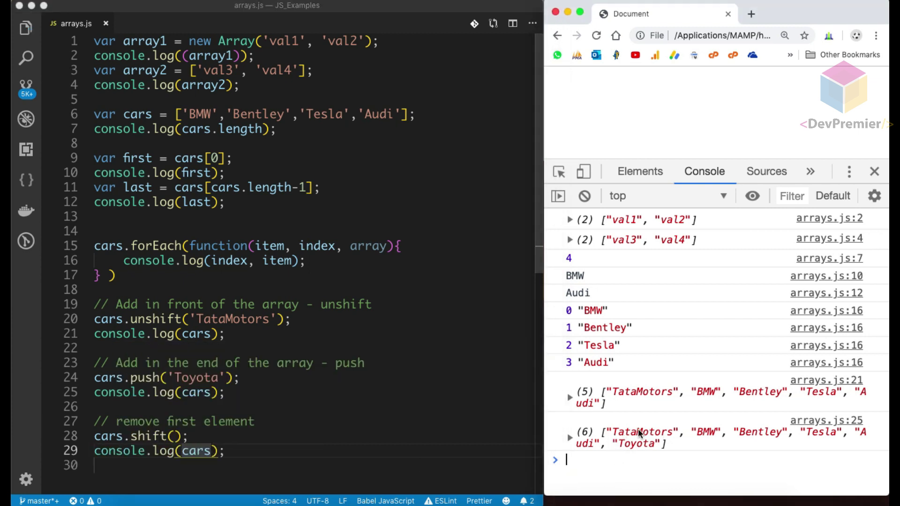
{"action": "key", "text": "super+r"}
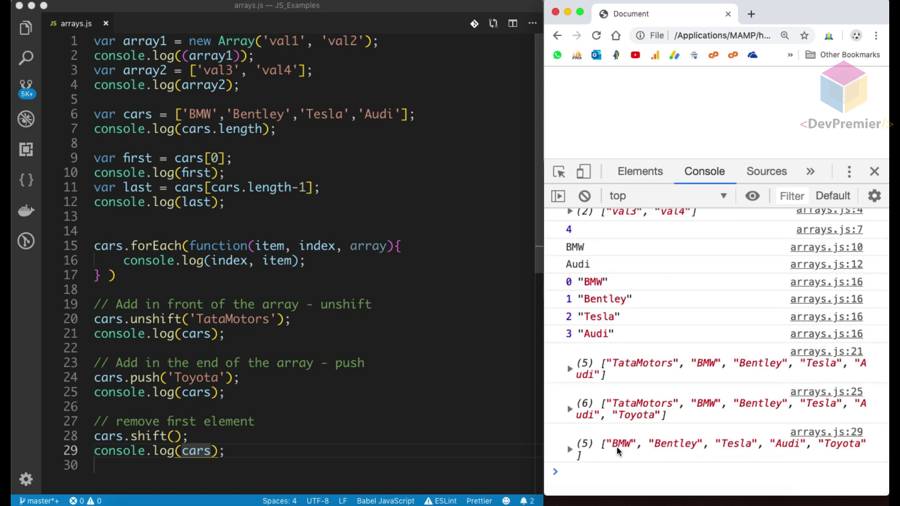
Follow cars.pop() with console.log(cars) and save, leaving BMW, Bentley, Tesla, Audi
{"action": "left_click", "coordinate": [216, 465]}
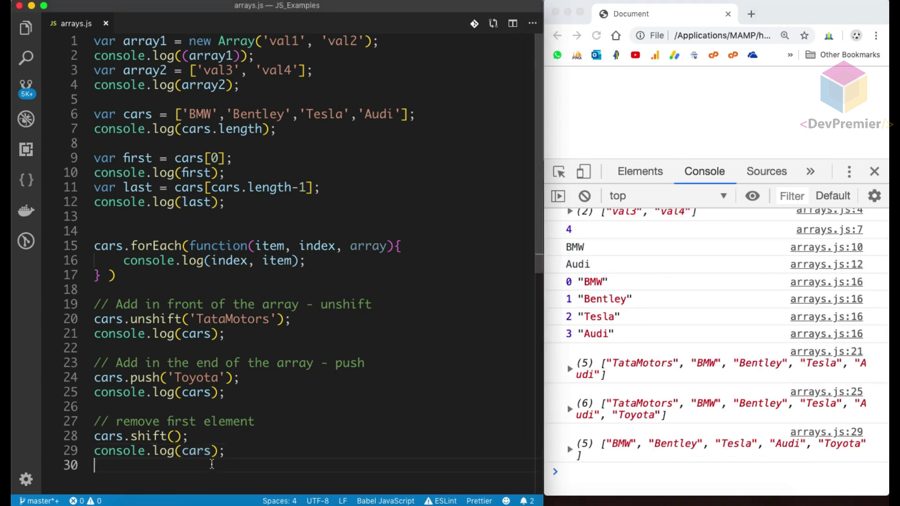
{"action": "type", "text": "cars.pop"}
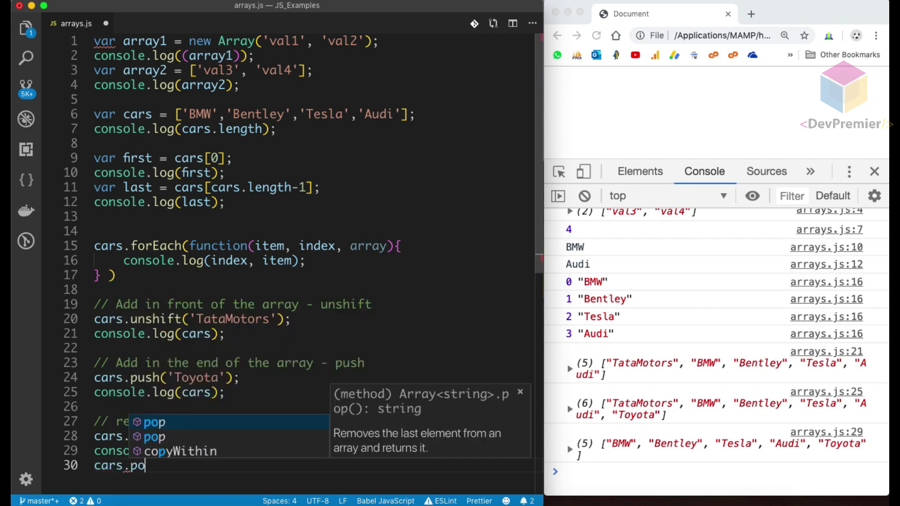
{"action": "type", "text": "();"}
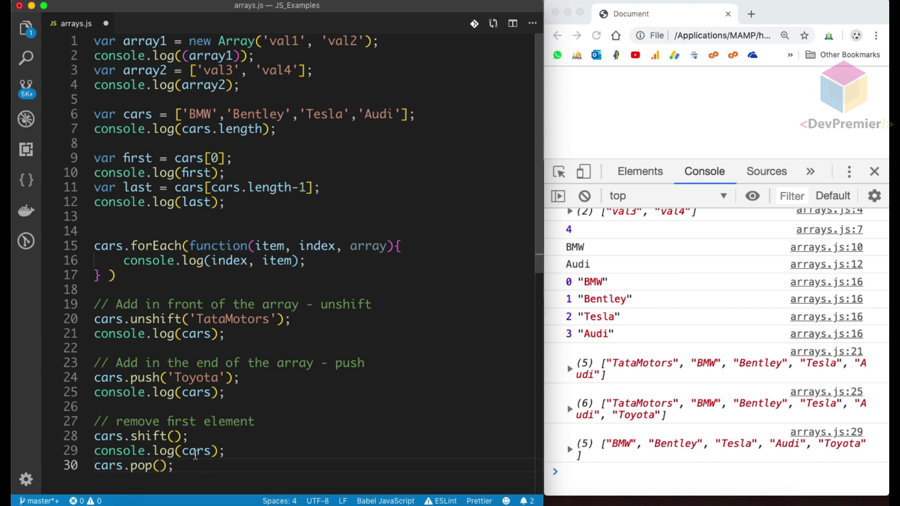
{"action": "key", "text": "Return"}
{"action": "type", "text": "log"}
{"action": "key", "text": "Tab"}
{"action": "type", "text": "cars"}
{"action": "key", "text": "ctrl+s"}
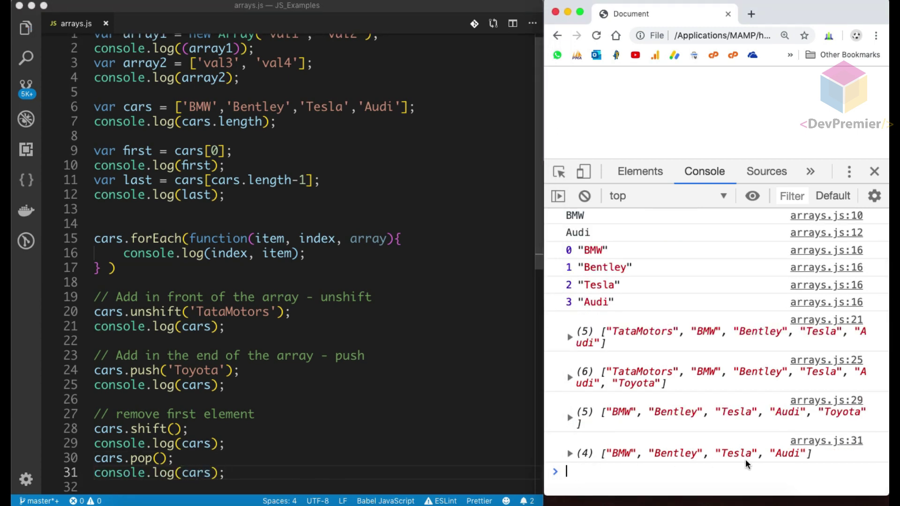
{"action": "left_click", "coordinate": [336, 464]}
{"action": "scroll", "coordinate": [336, 464], "scroll_direction": "down", "scroll_amount": 4}
{"action": "key", "text": "Return"}
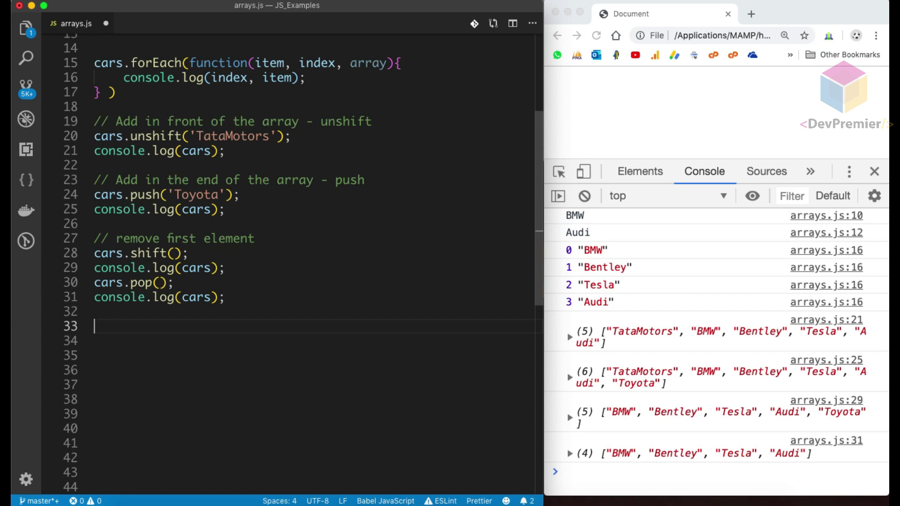
{"action": "type", "text": "var ele"}
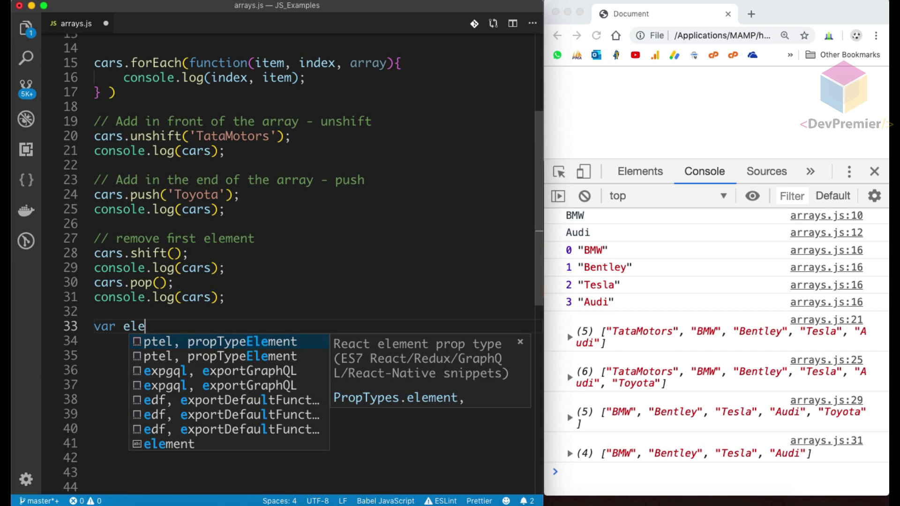
{"action": "type", "text": " = "}
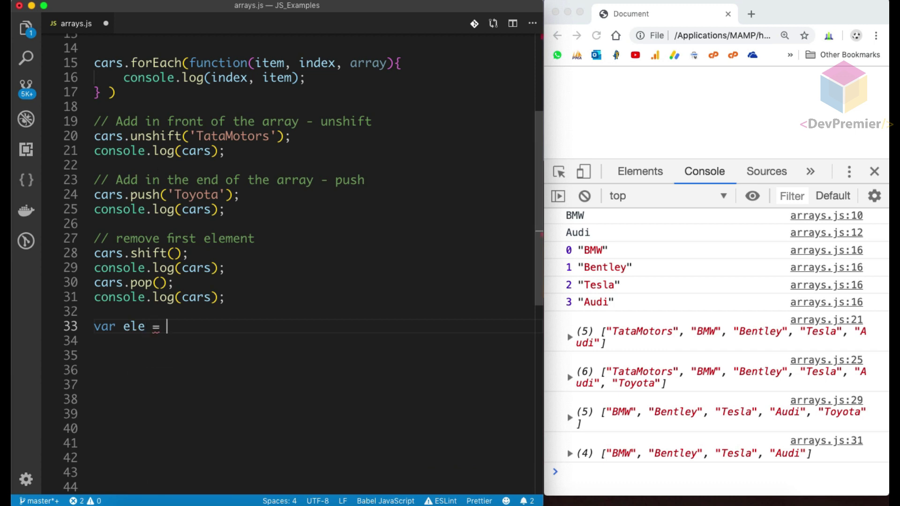
{"action": "type", "text": "va"}
Write var ele = cars[2] and console.log(ele), save, and reload Chrome to print Tesla
{"action": "key", "text": "BackSpace"}
{"action": "key", "text": "BackSpace"}
{"action": "type", "text": "cars["}
{"action": "key", "text": "Escape"}
{"action": "scroll", "coordinate": [283, 249], "scroll_direction": "up", "scroll_amount": 1}
{"action": "scroll", "coordinate": [283, 249], "scroll_direction": "up", "scroll_amount": 3}
{"action": "scroll", "coordinate": [283, 249], "scroll_direction": "up", "scroll_amount": 1}
{"action": "scroll", "coordinate": [284, 249], "scroll_direction": "down", "scroll_amount": 2}
{"action": "mouse_move", "coordinate": [203, 436]}
{"action": "type", "text": "2"}
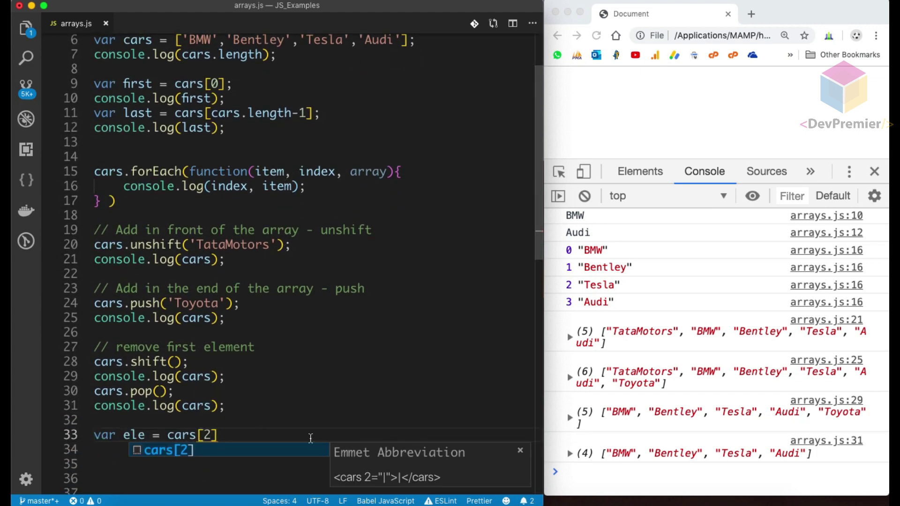
{"action": "key", "text": "Right"}
{"action": "type", "text": ";"}
{"action": "key", "text": "Return"}
{"action": "type", "text": "log"}
{"action": "key", "text": "Tab"}
{"action": "type", "text": "ele"}
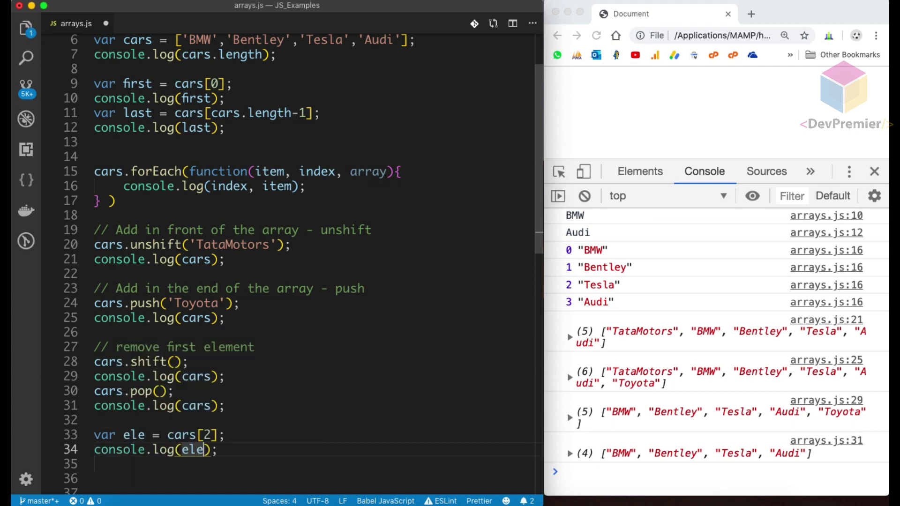
{"action": "key", "text": "super+s"}
{"action": "left_click", "coordinate": [654, 490]}
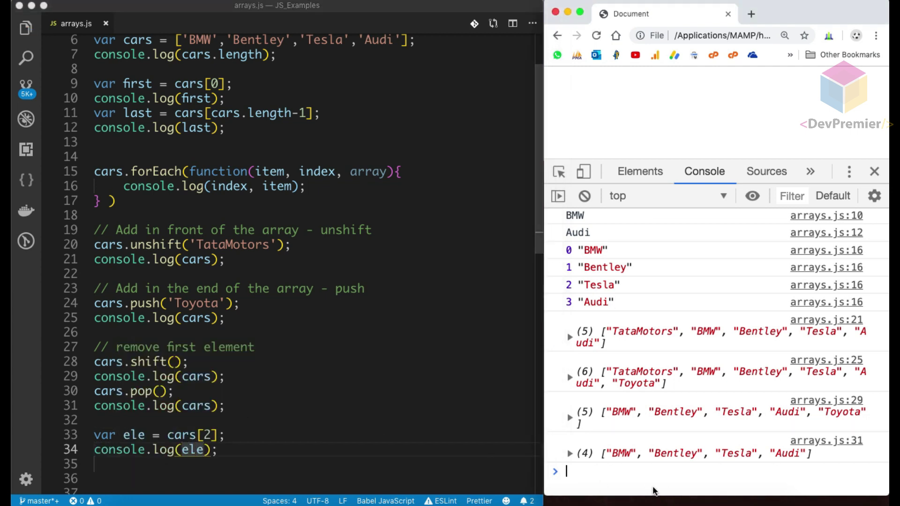
{"action": "key", "text": "super+r"}
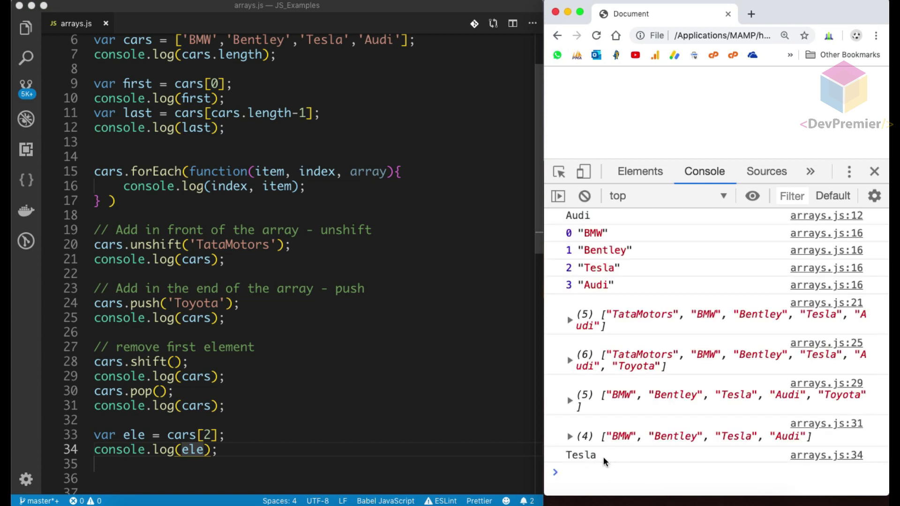
{"action": "left_click", "coordinate": [289, 468]}
{"action": "key", "text": "Return"}
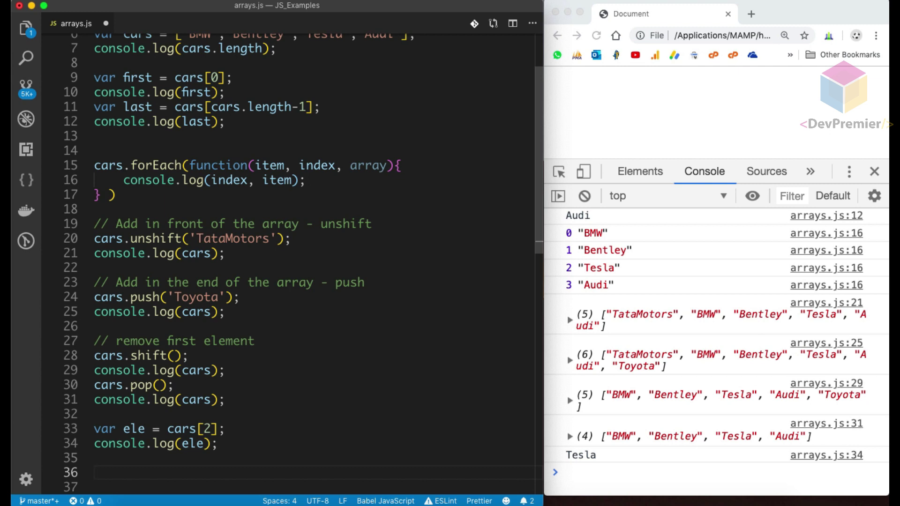
{"action": "type", "text": "// KNow"}
Add var position = cars.indexOf('Tesla'); and console.log(position); below the indexOf comment
{"action": "key", "text": "BackSpace"}
{"action": "key", "text": "BackSpace"}
{"action": "key", "text": "BackSpace"}
{"action": "type", "text": "now the "}
{"action": "type", "text": "index number - indexOf"}
{"action": "key", "text": "Return"}
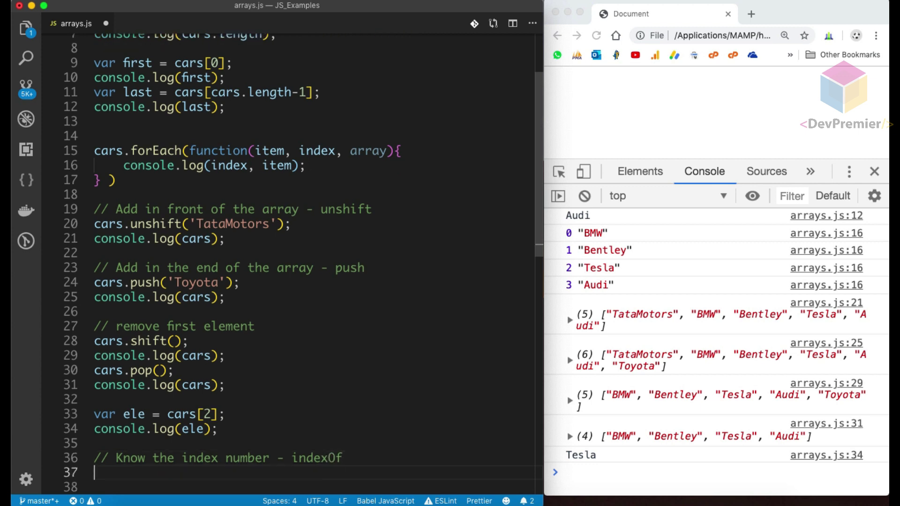
{"action": "type", "text": "c"}
{"action": "key", "text": "BackSpace"}
{"action": "type", "text": "var pos"}
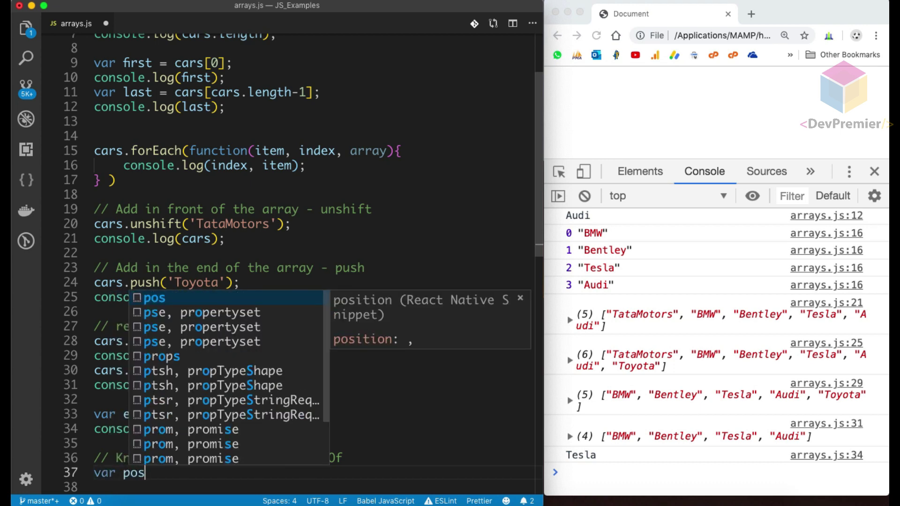
{"action": "type", "text": "ition "}
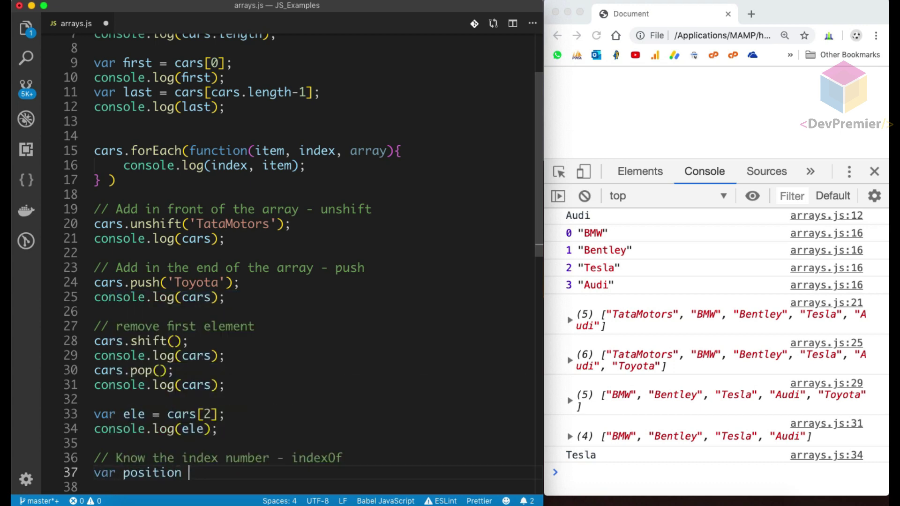
{"action": "type", "text": "= car"}
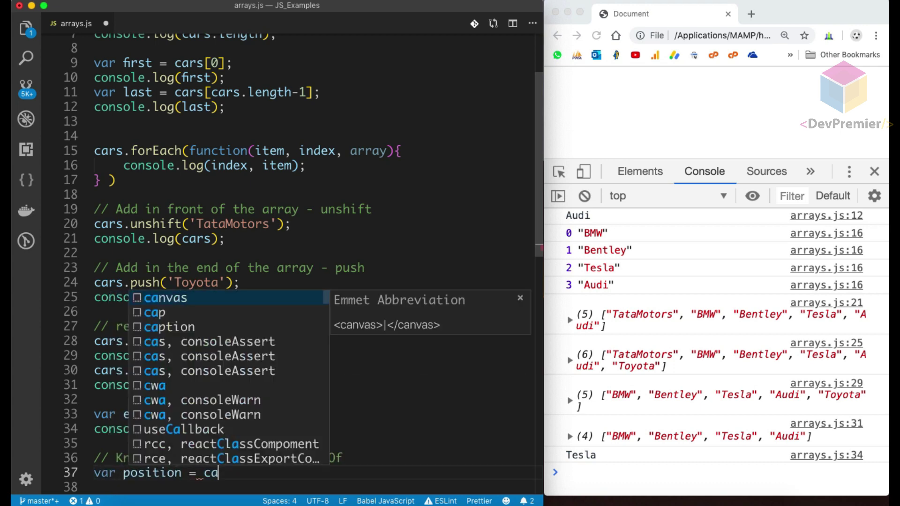
{"action": "type", "text": "s.index"}
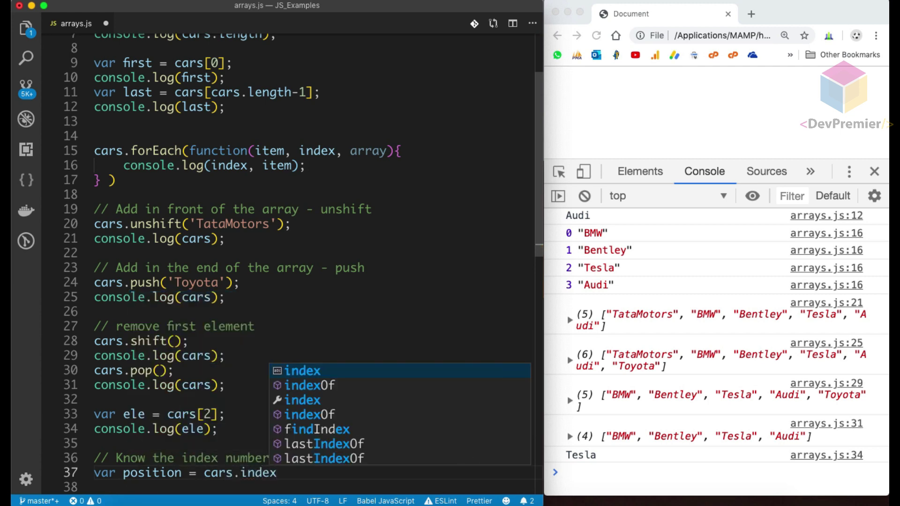
{"action": "type", "text": "Of("}
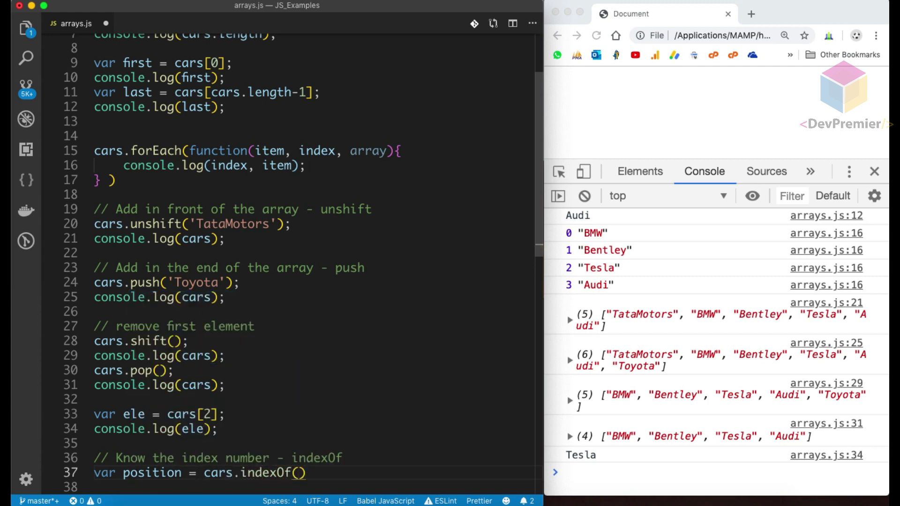
{"action": "type", "text": "'Tesla');"}
{"action": "key", "text": "Return"}
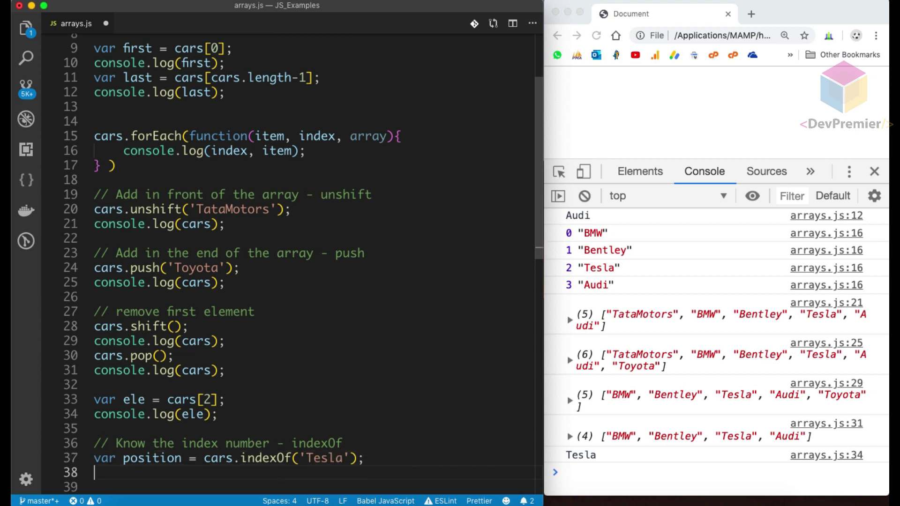
{"action": "type", "text": "log"}
{"action": "key", "text": "Return"}
{"action": "type", "text": "position);"}
Save arrays.js and reload Chrome so the console prints 2
{"action": "key", "text": "ctrl+s"}
{"action": "left_click", "coordinate": [636, 483]}
{"action": "key", "text": "ctrl+r"}
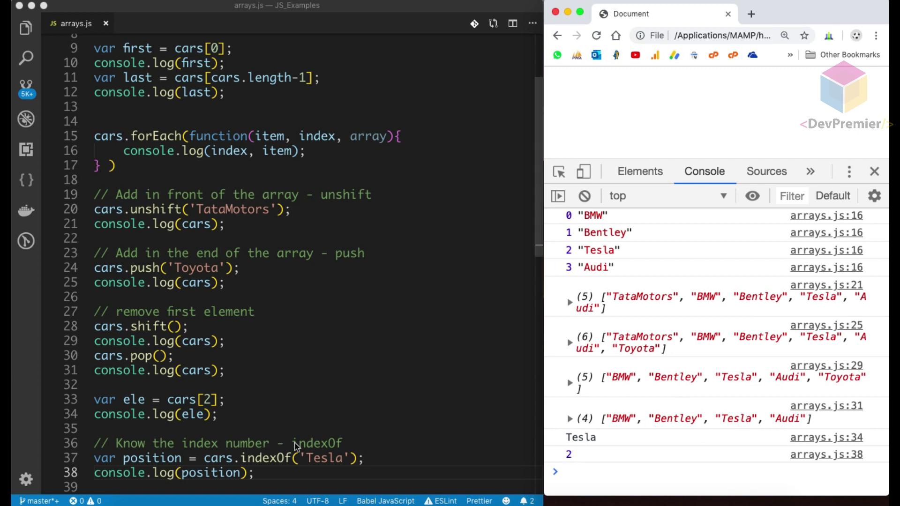
{"action": "scroll", "coordinate": [304, 446], "scroll_direction": "down", "scroll_amount": 3}
{"action": "scroll", "coordinate": [304, 446], "scroll_direction": "down", "scroll_amount": 2}
{"action": "left_click", "coordinate": [270, 383]}
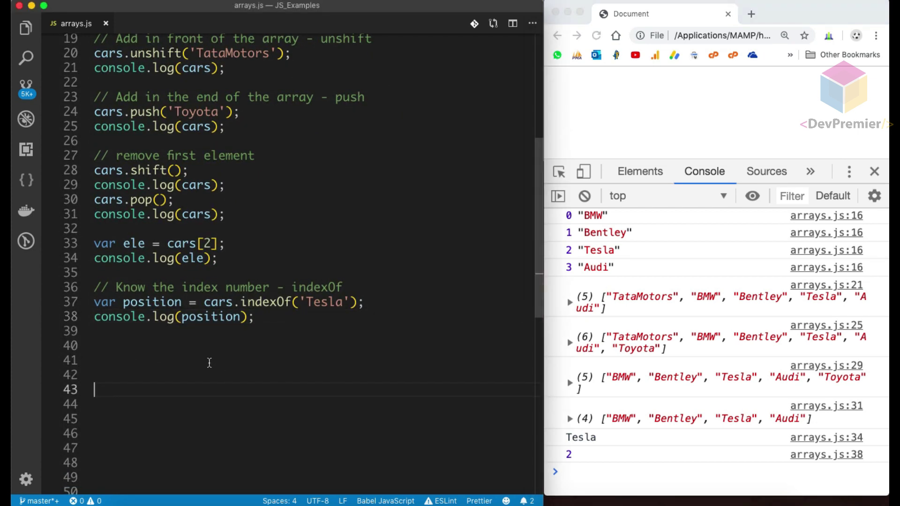
Add the '// concat of two arrays' comment and car2 = ['TataMotors', 'Mahindra']
{"action": "left_click", "coordinate": [176, 370]}
{"action": "key", "text": "Up"}
{"action": "type", "text": "// concat of two arrays"}
{"action": "key", "text": "Return"}
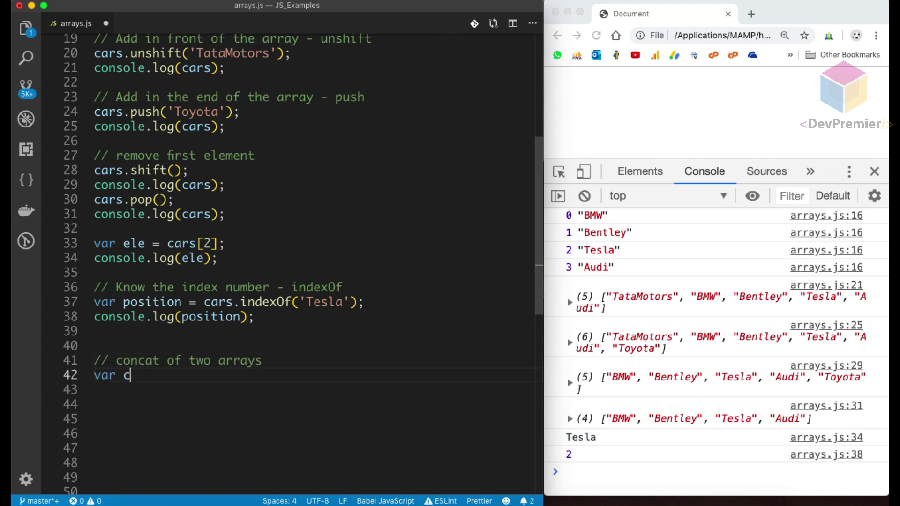
{"action": "type", "text": "var car3 "}
{"action": "type", "text": "="}
{"action": "key", "text": "Up"}
{"action": "key", "text": "Up"}
{"action": "key", "text": "Return"}
{"action": "key", "text": "Up"}
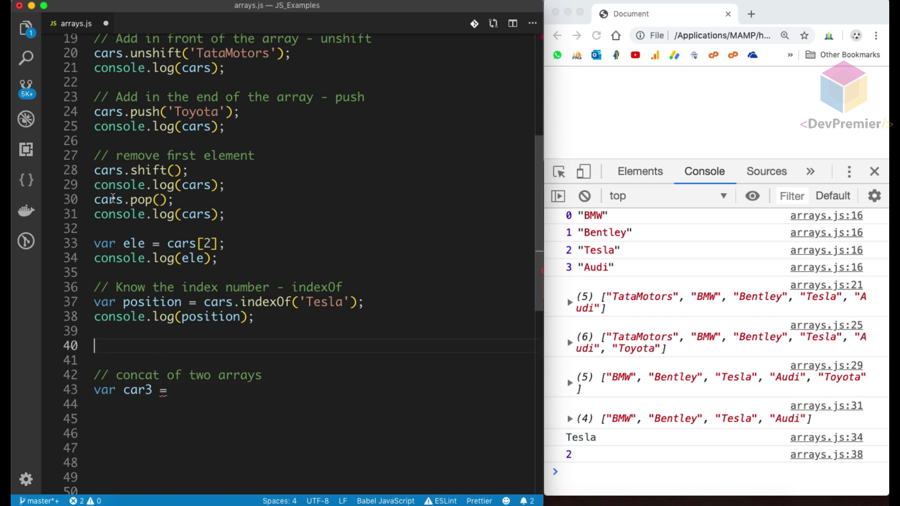
{"action": "type", "text": "car"}
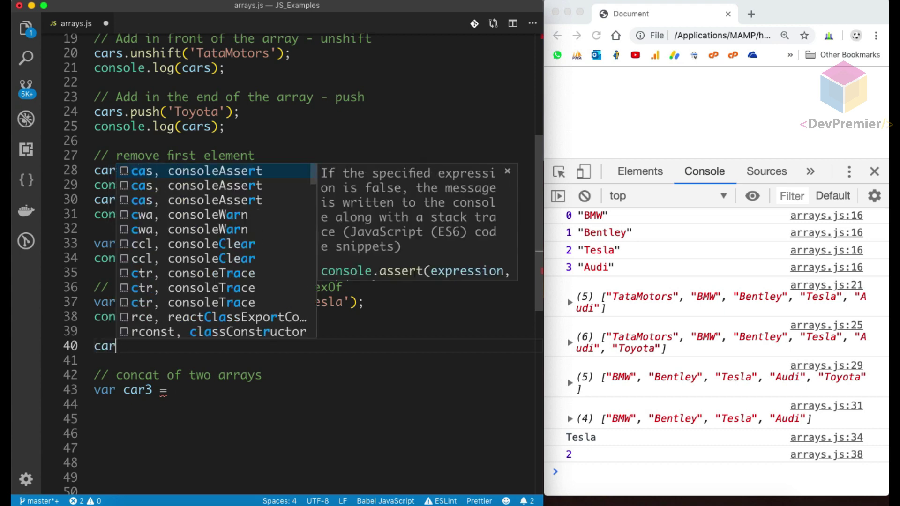
{"action": "type", "text": "2= ['TataMotors', 'Mahindra'];"}
Declare var car3 = cars2.concat('Bajaj', cars);
{"action": "left_click", "coordinate": [198, 392]}
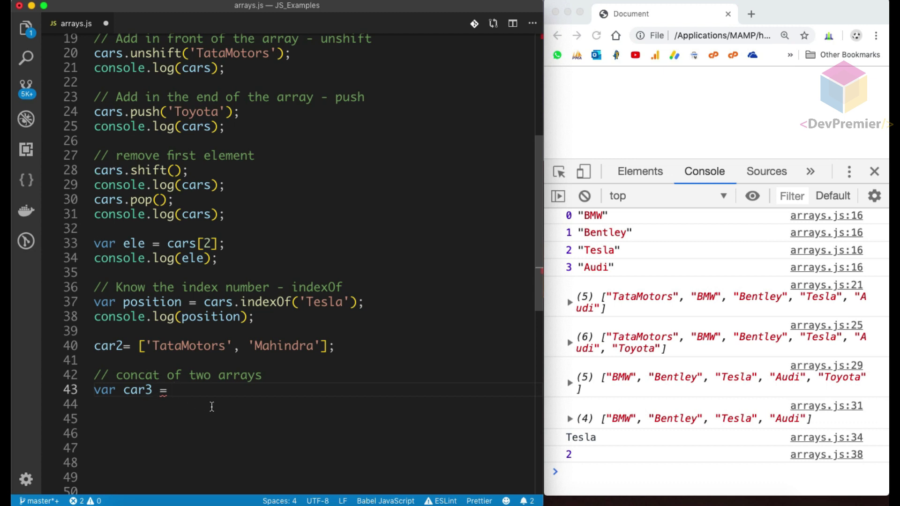
{"action": "type", "text": "car"}
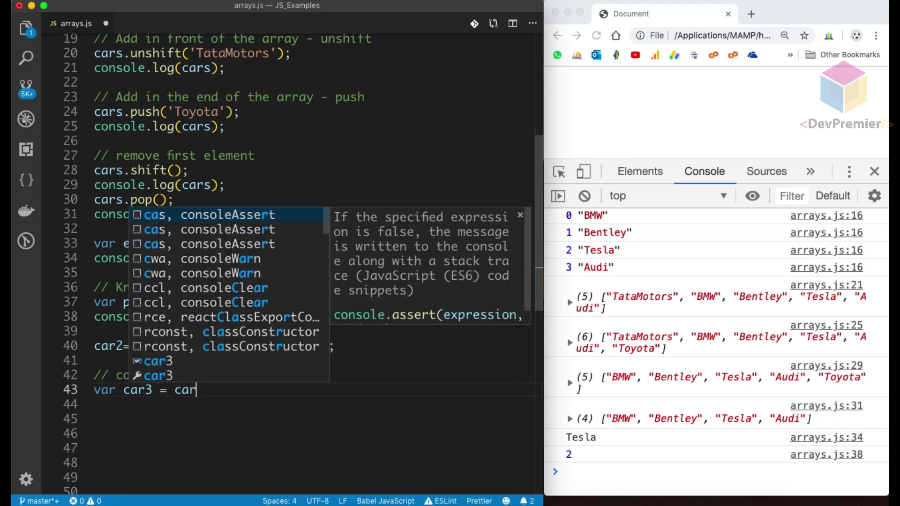
{"action": "type", "text": "s"}
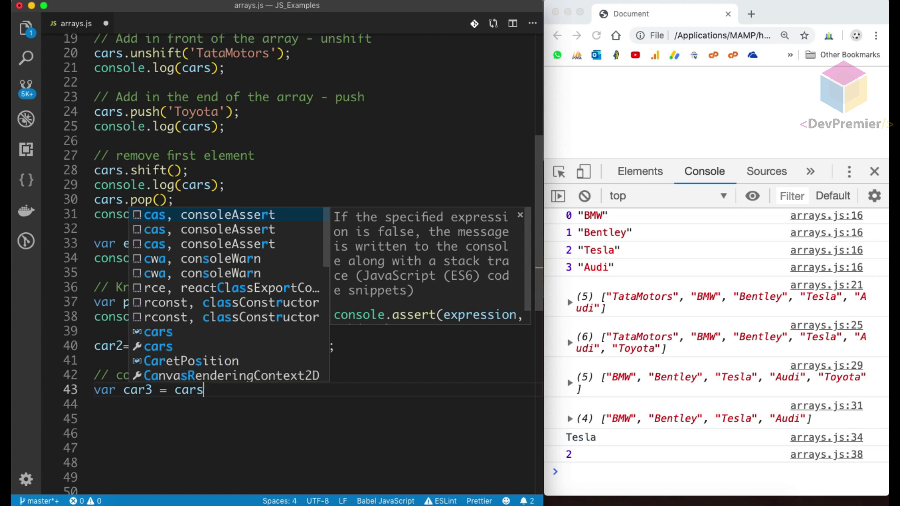
{"action": "type", "text": "2."}
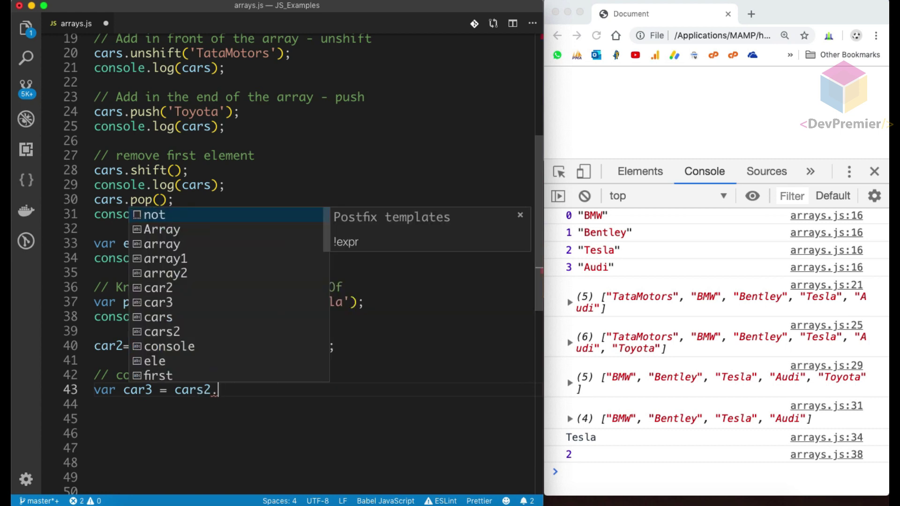
{"action": "type", "text": "con"}
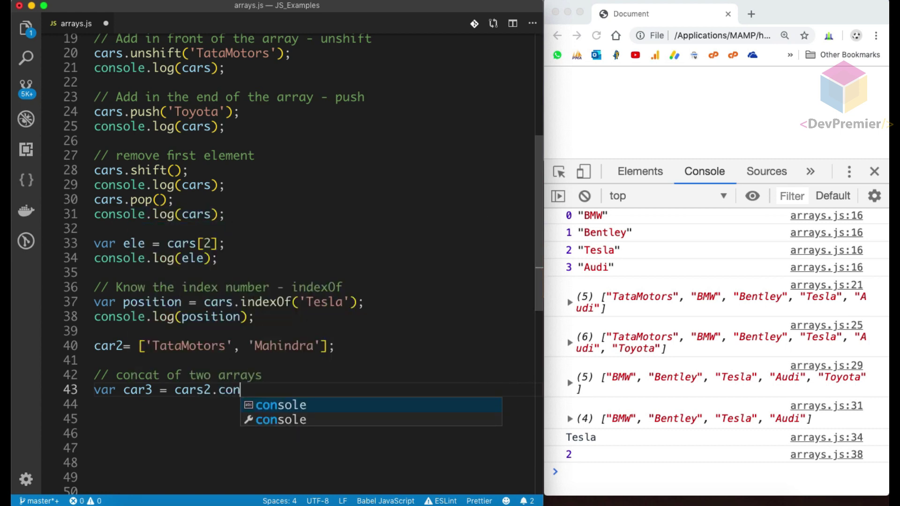
{"action": "type", "text": "cat("}
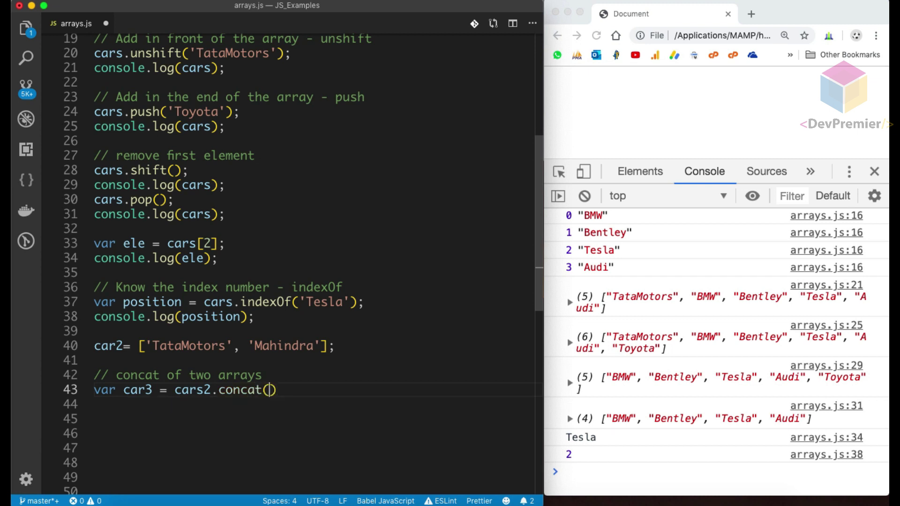
{"action": "type", "text": "'Bajaj"}
{"action": "double_click", "coordinate": [174, 390]}
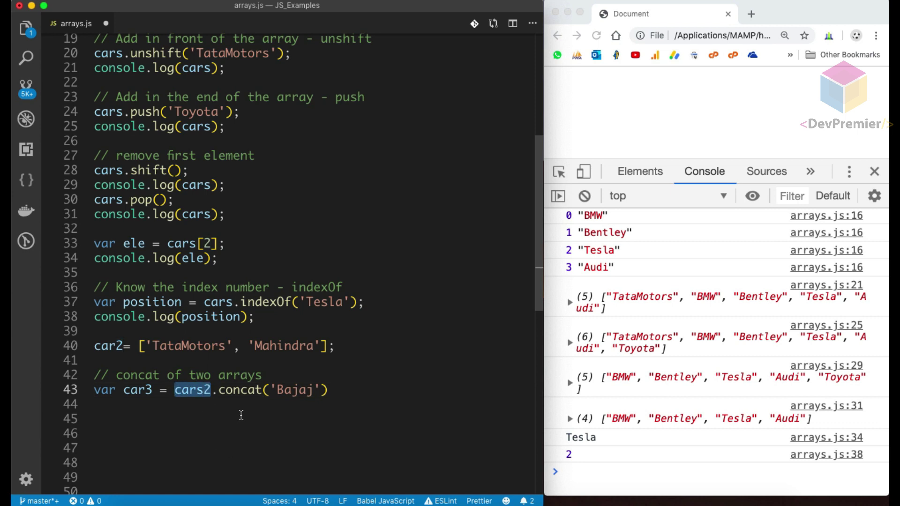
{"action": "left_click", "coordinate": [322, 390]}
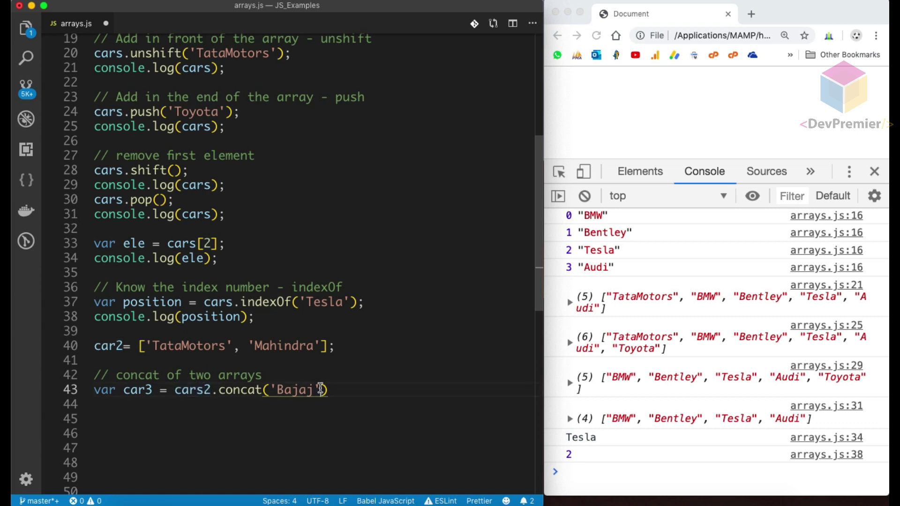
{"action": "type", "text": ", cars"}
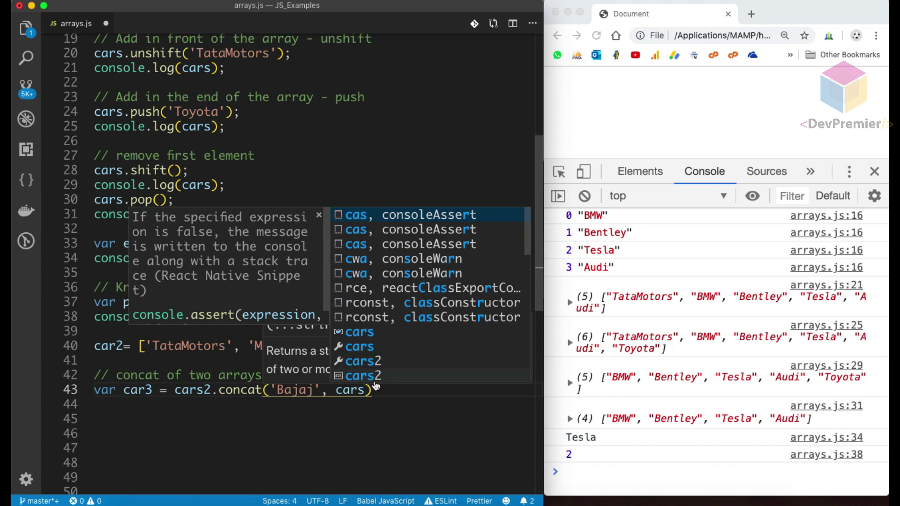
{"action": "left_click", "coordinate": [381, 390]}
Add console.log(car3); and reload Chrome to check the output
{"action": "key", "text": "Return"}
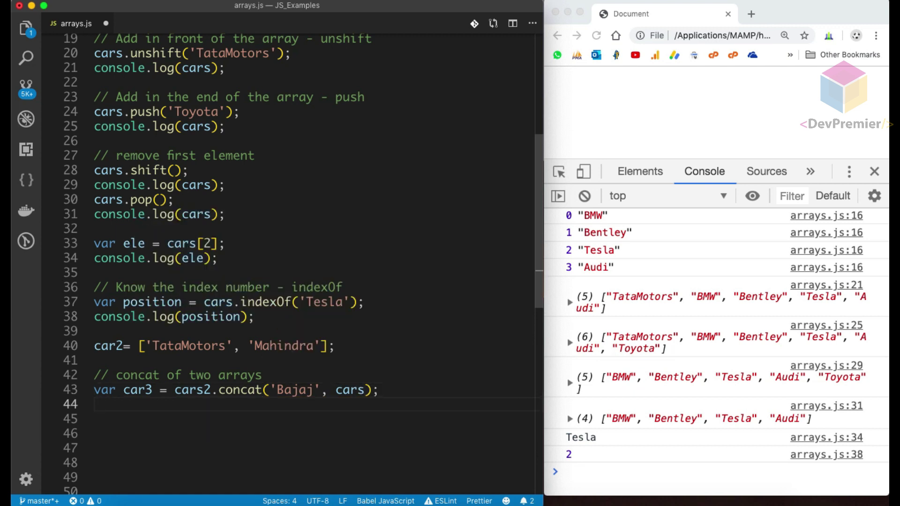
{"action": "type", "text": "log"}
{"action": "key", "text": "Return"}
{"action": "key", "text": "BackSpace"}
{"action": "key", "text": "BackSpace"}
{"action": "key", "text": "BackSpace"}
{"action": "type", "text": "og"}
{"action": "key", "text": "Return"}
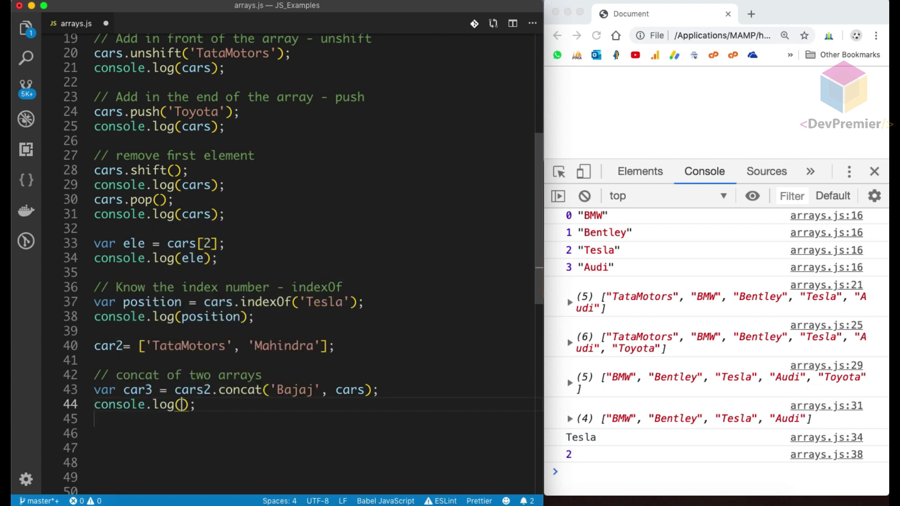
{"action": "type", "text": "car2"}
{"action": "key", "text": "BackSpace"}
{"action": "type", "text": "3"}
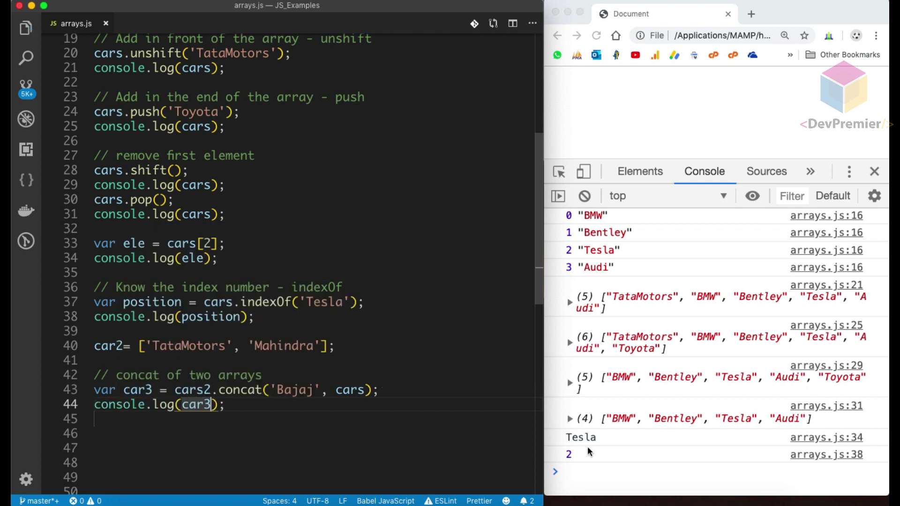
{"action": "left_click", "coordinate": [598, 481]}
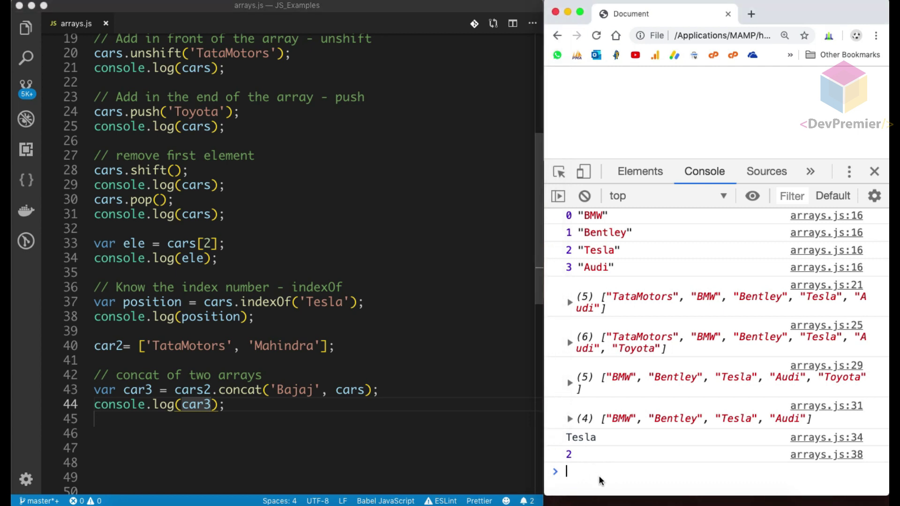
{"action": "key", "text": "super+r"}
Rename car2 to cars2 and car3 to cars3, then save and reload Chrome
{"action": "left_click", "coordinate": [117, 346]}
{"action": "type", "text": "s"}
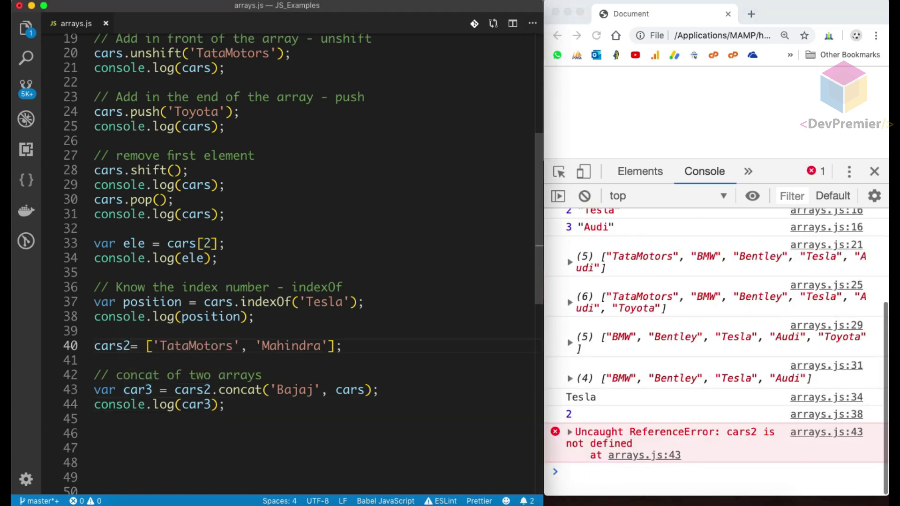
{"action": "left_click", "coordinate": [146, 390]}
{"action": "type", "text": "s"}
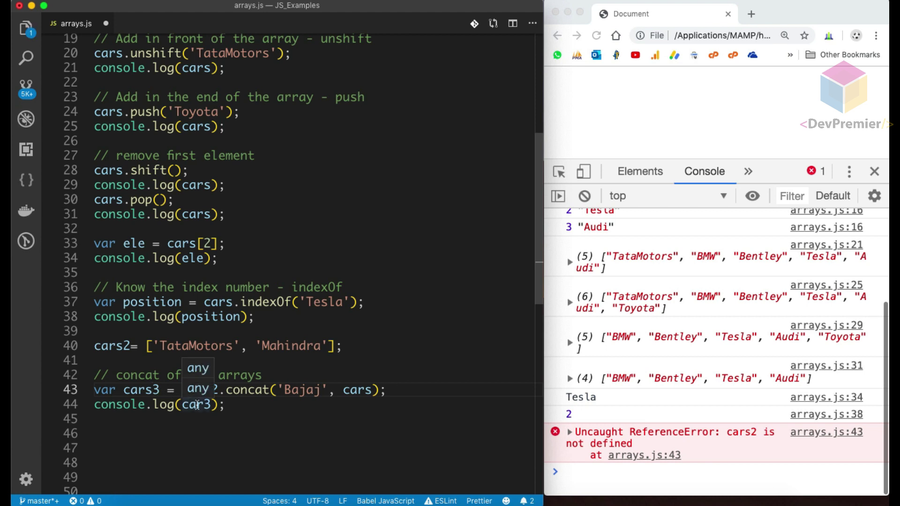
{"action": "left_click", "coordinate": [203, 405]}
{"action": "type", "text": "s"}
{"action": "key", "text": "super+s"}
{"action": "left_click", "coordinate": [604, 478]}
{"action": "key", "text": "super+r"}
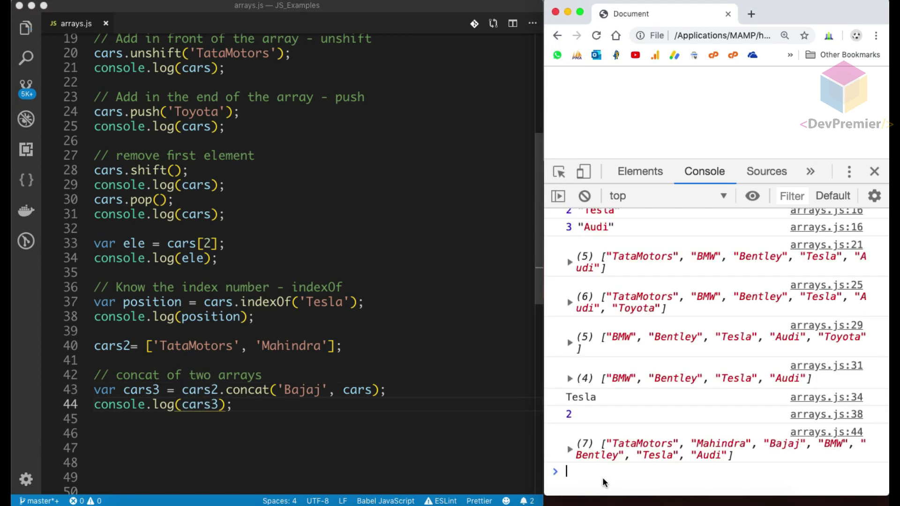